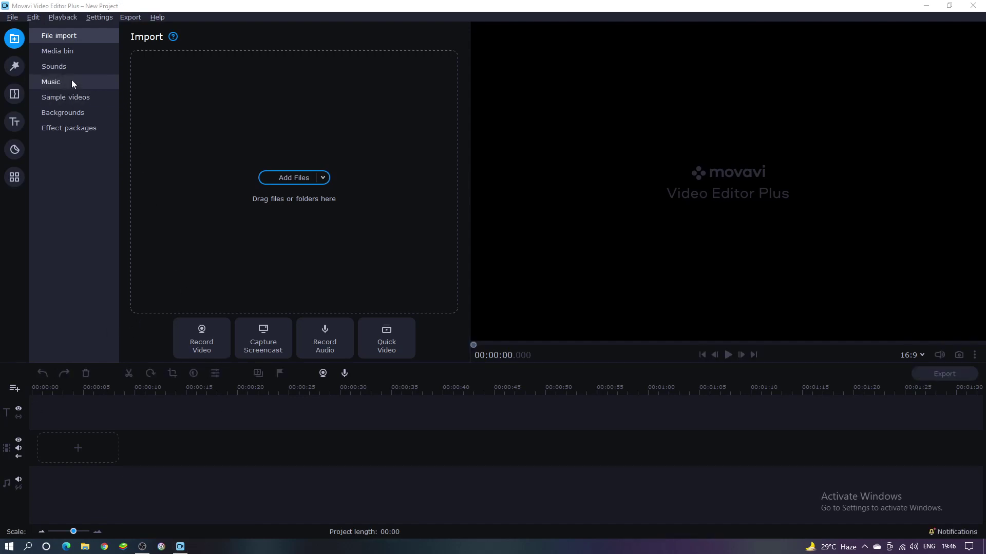
click(69, 54)
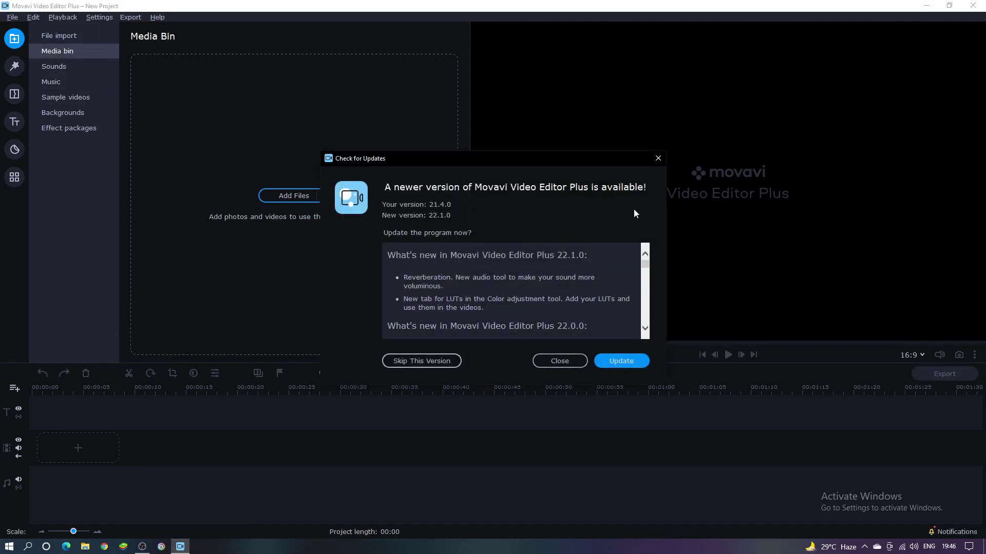
click(658, 159)
click(290, 198)
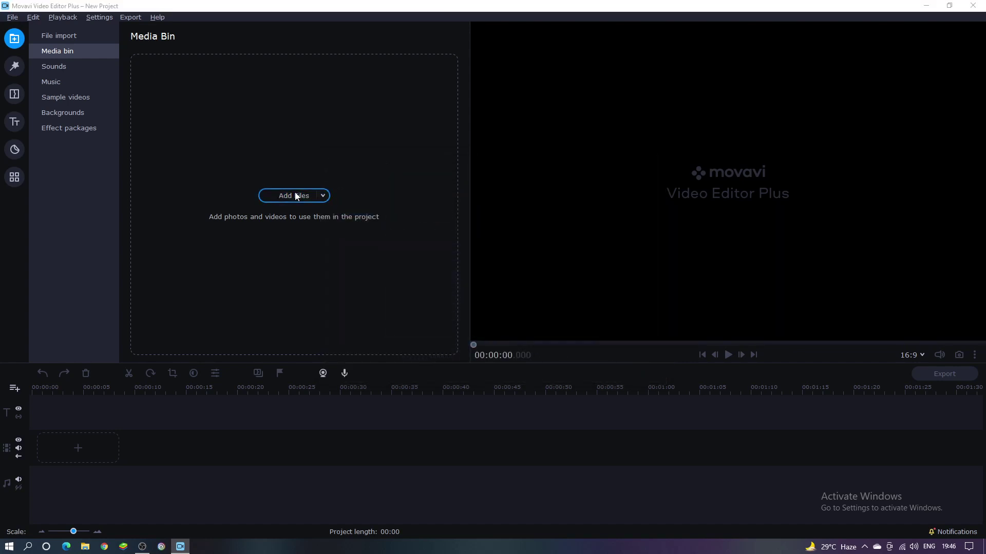
scroll(298, 199, down, 10)
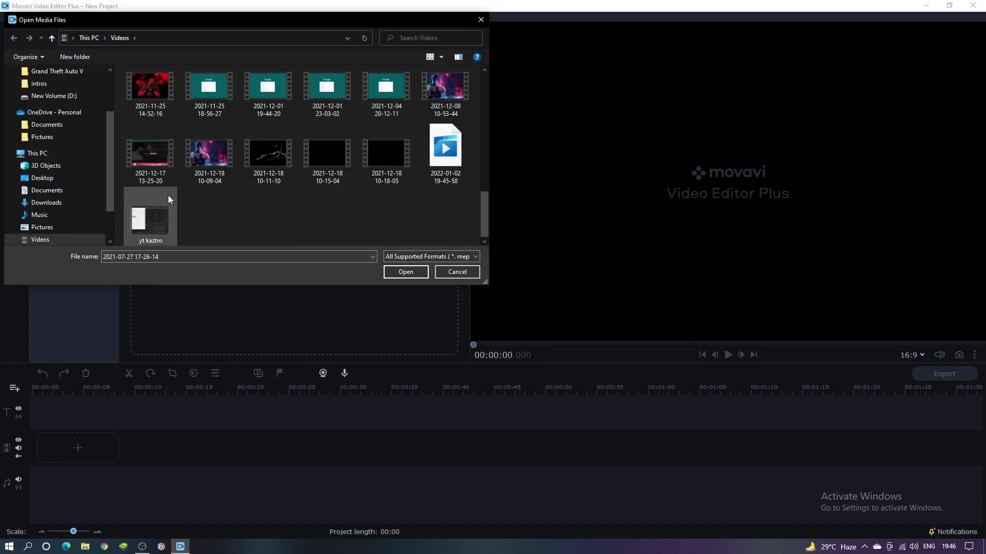
click(64, 202)
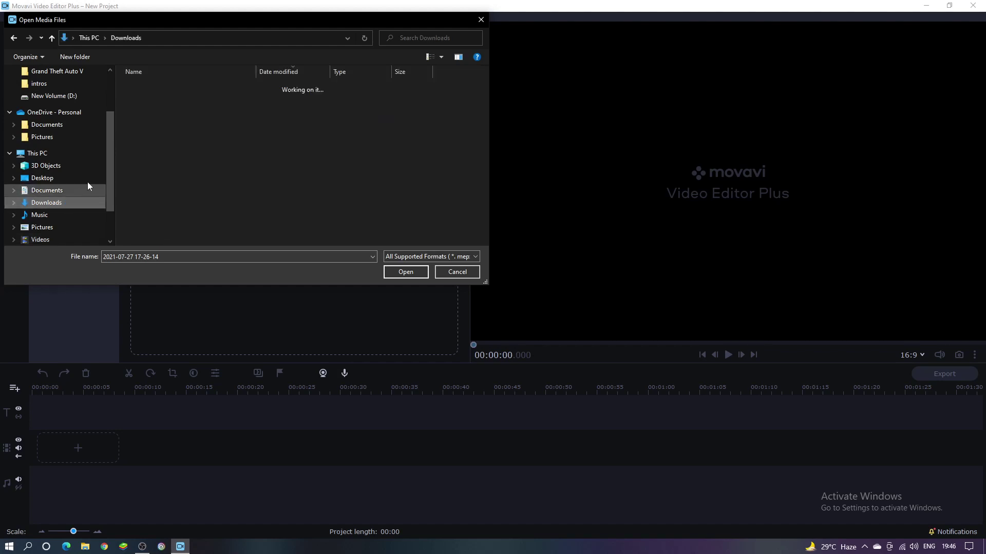
scroll(214, 154, down, 1)
click(192, 181)
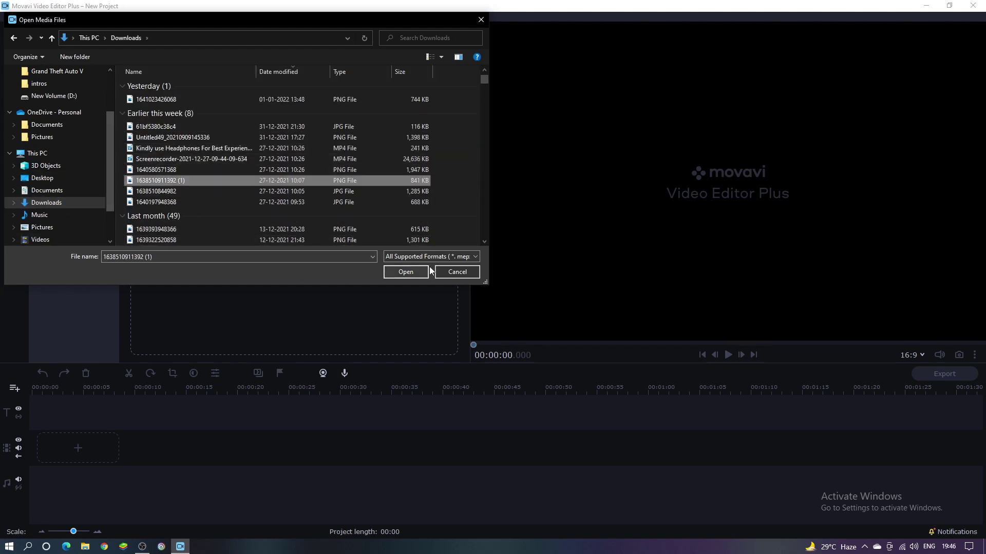
click(411, 272)
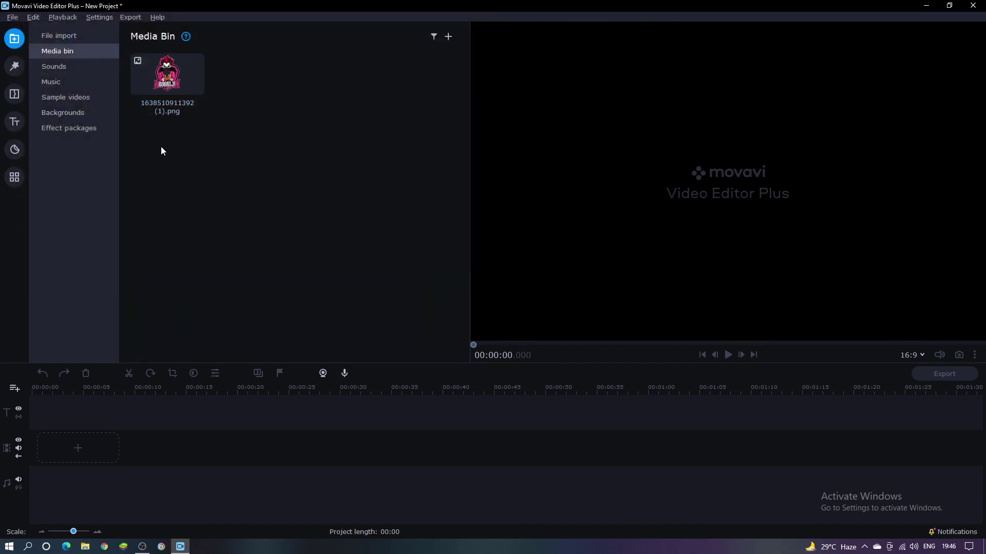
Try to import the plain-green-background image from the Desktop into the media bin.
click(448, 38)
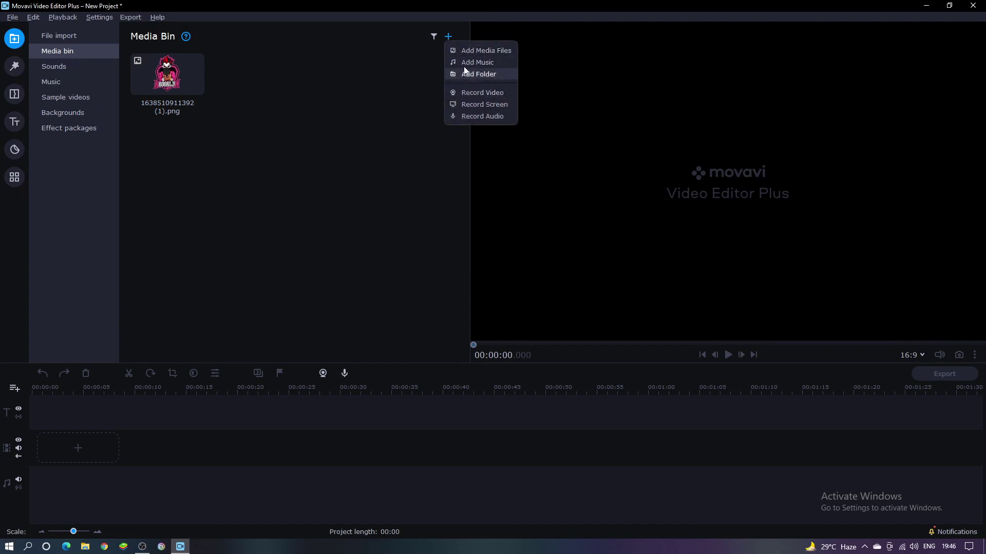
click(475, 54)
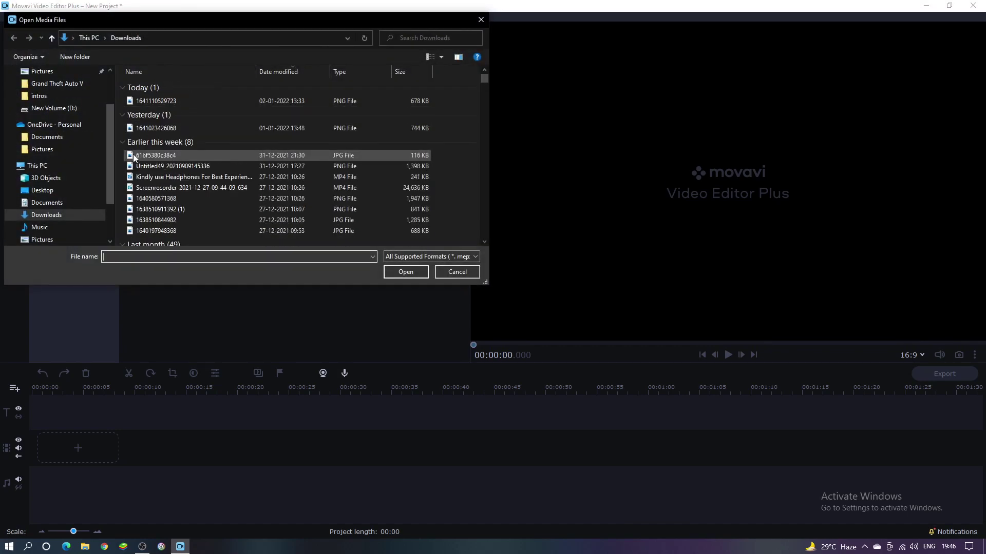
click(78, 192)
click(349, 181)
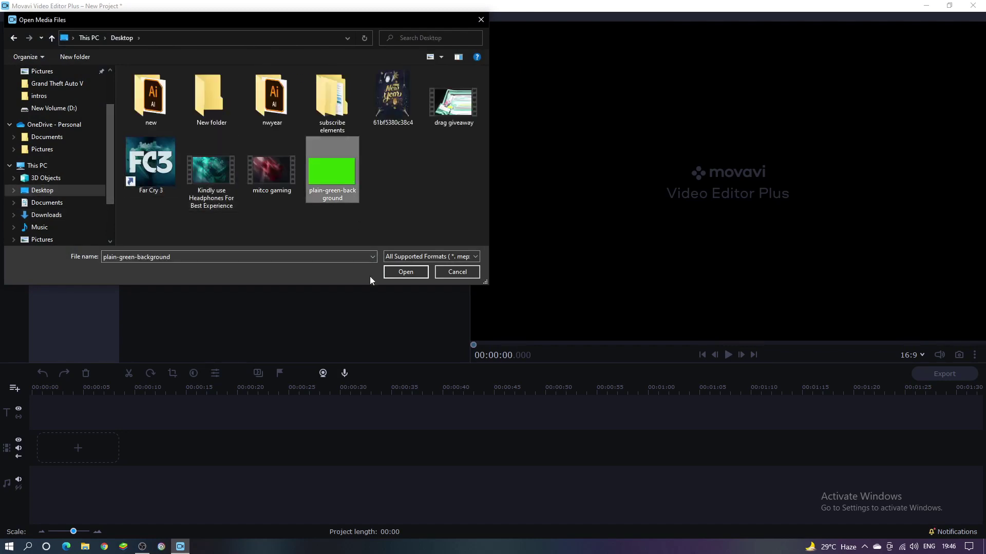
click(402, 272)
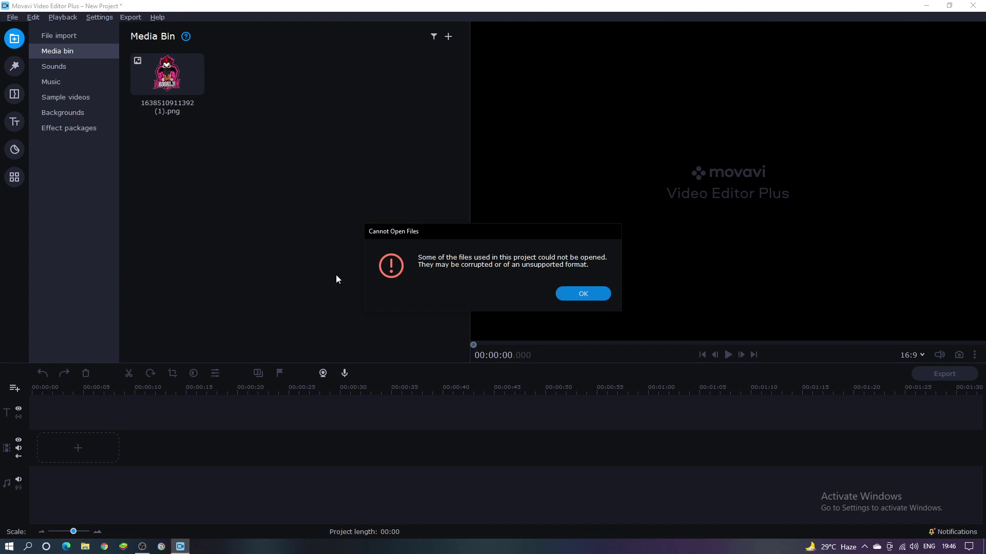
click(575, 292)
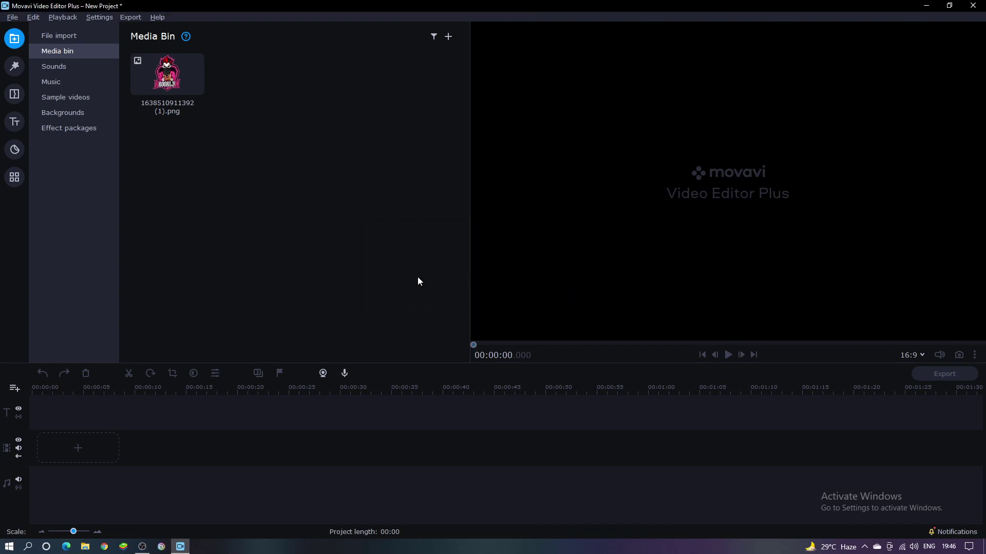
click(448, 38)
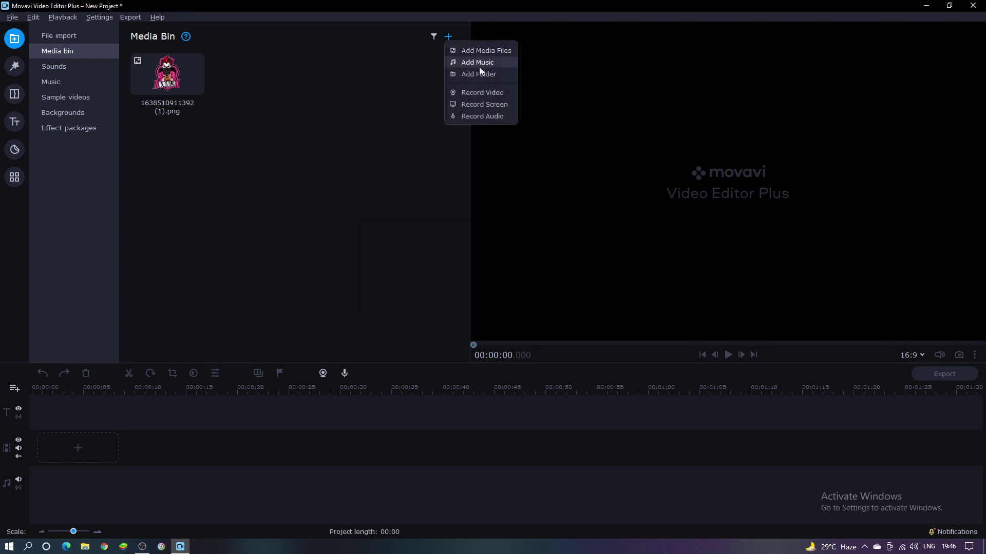
click(484, 50)
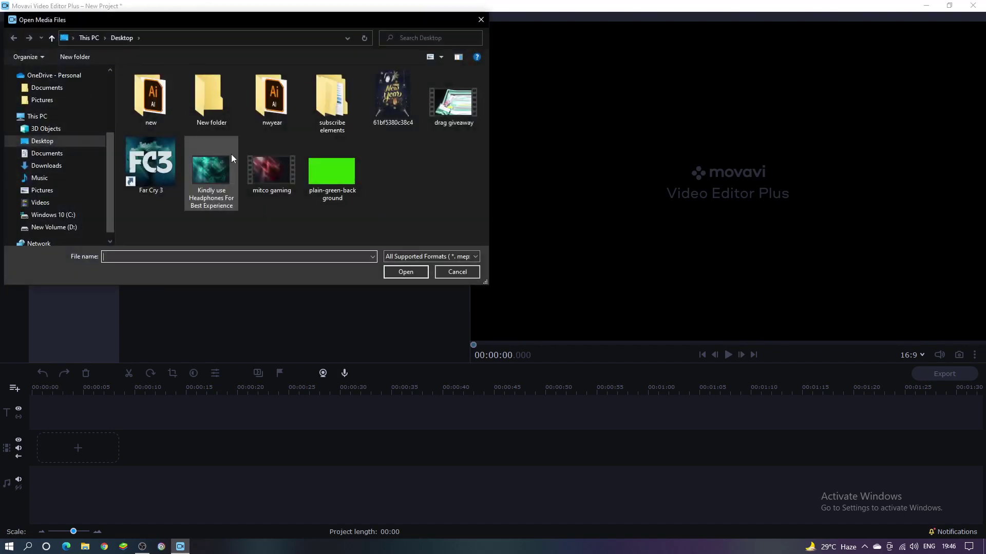
click(328, 177)
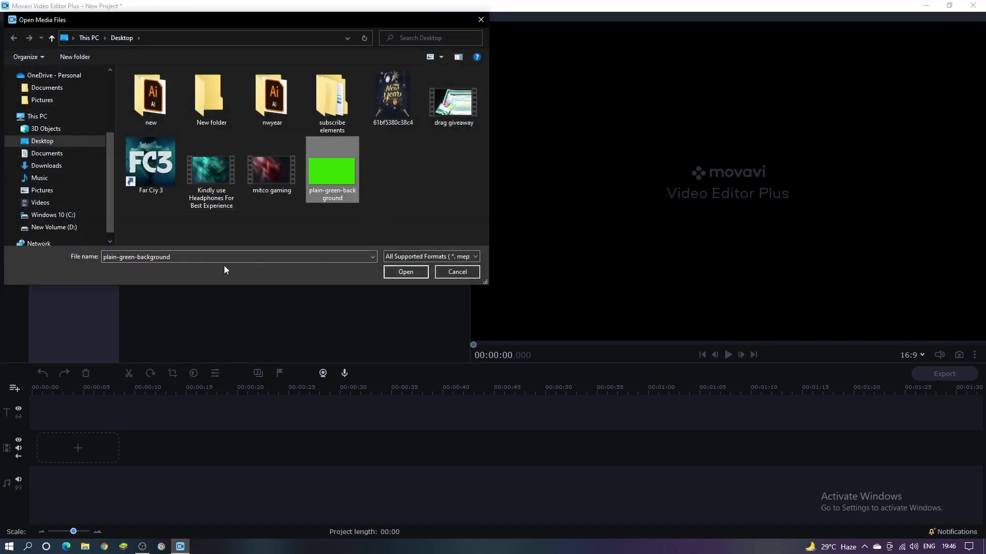
click(393, 276)
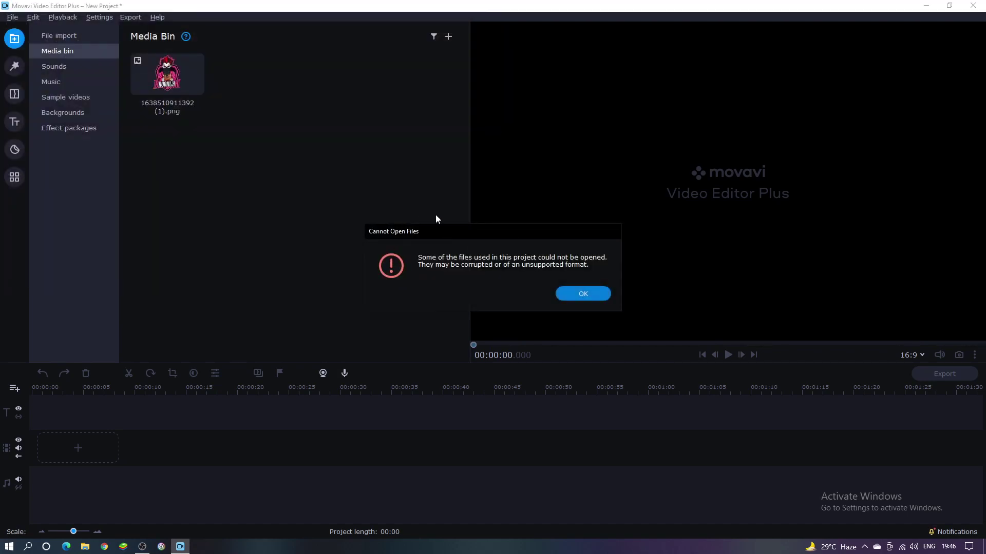
click(566, 295)
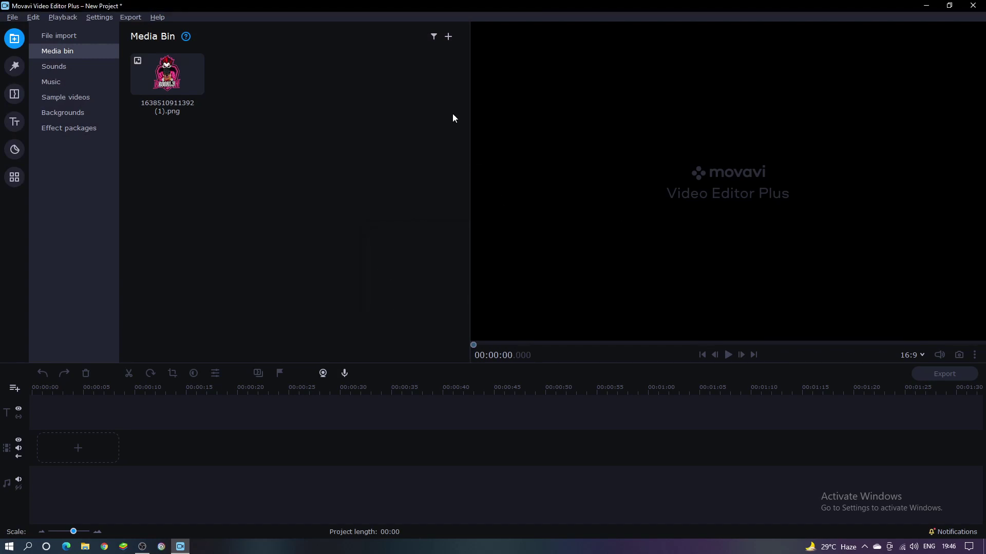
Import new green.jpg from the Pictures folder, place it on the main video track and return the playhead to the start.
click(446, 37)
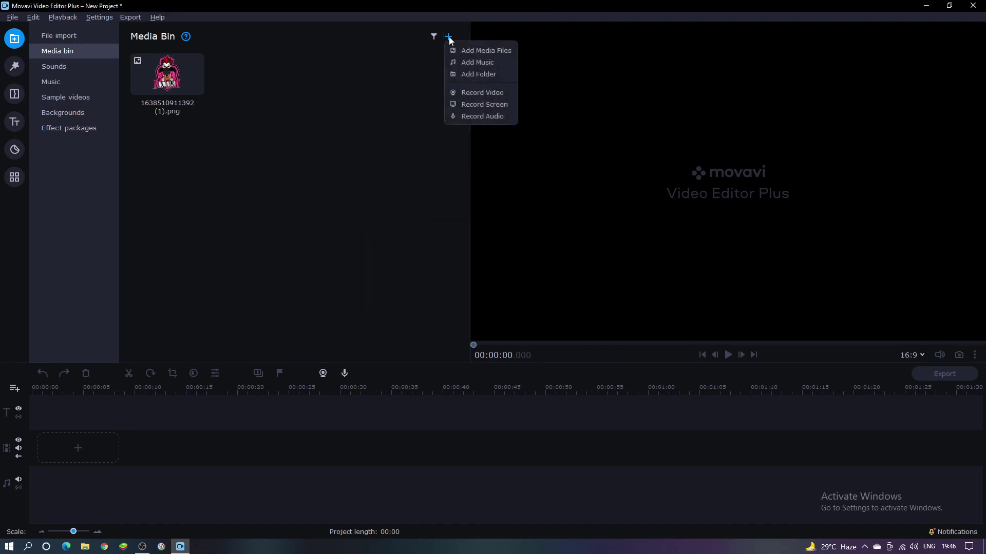
click(475, 50)
scroll(71, 174, down, 1)
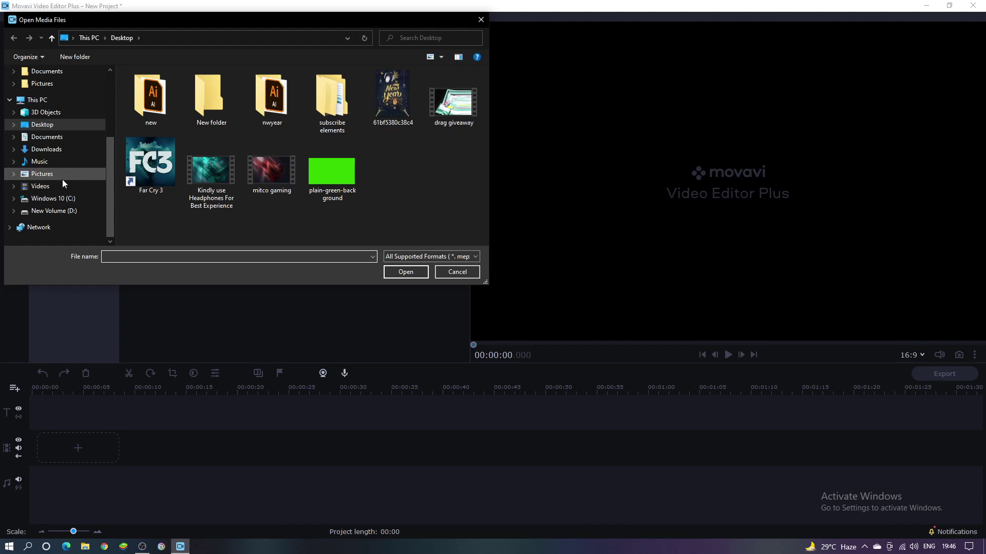
click(63, 178)
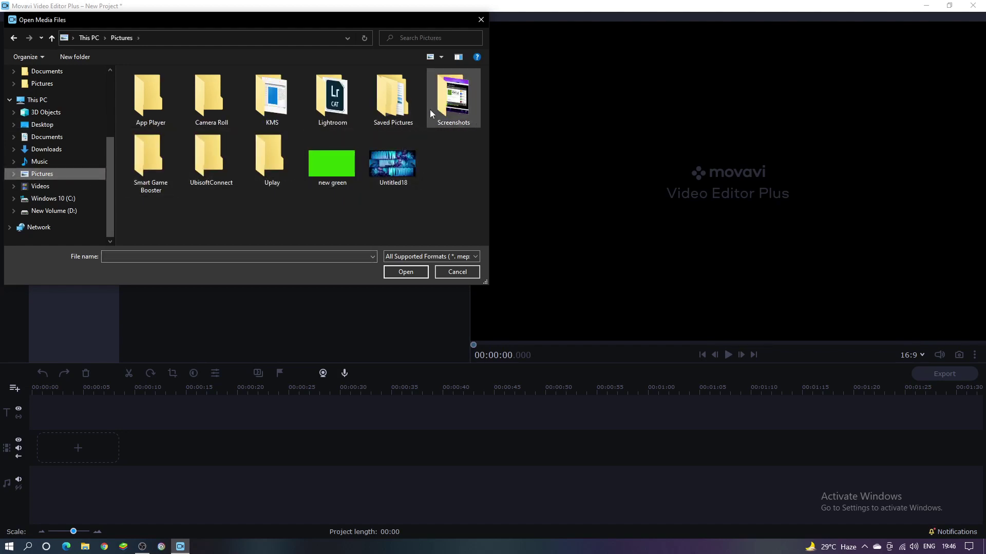
click(315, 164)
click(398, 273)
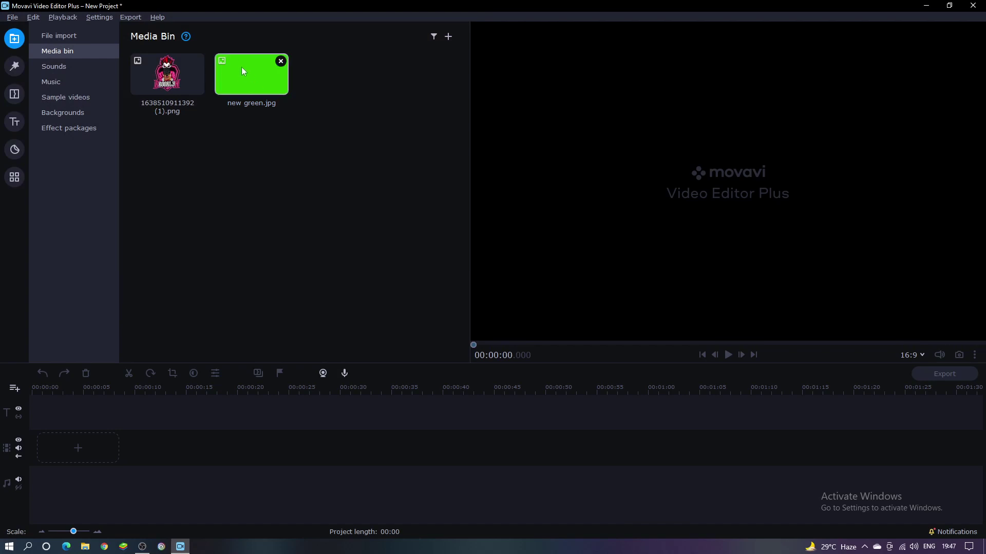
drag(242, 83, 263, 448)
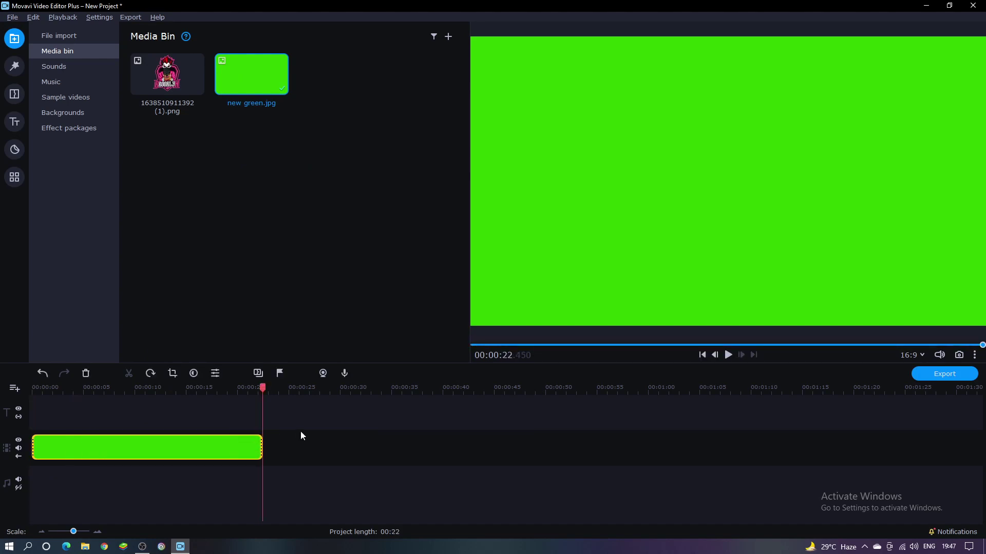
key(Home)
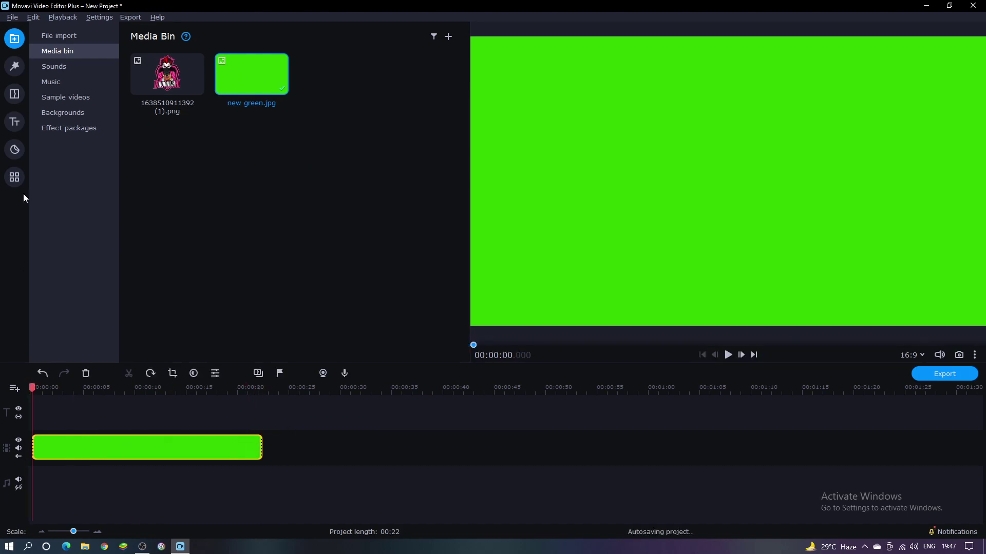
Add an extra video track and place the Volcano sample video on it at the start, above the green clip.
click(70, 94)
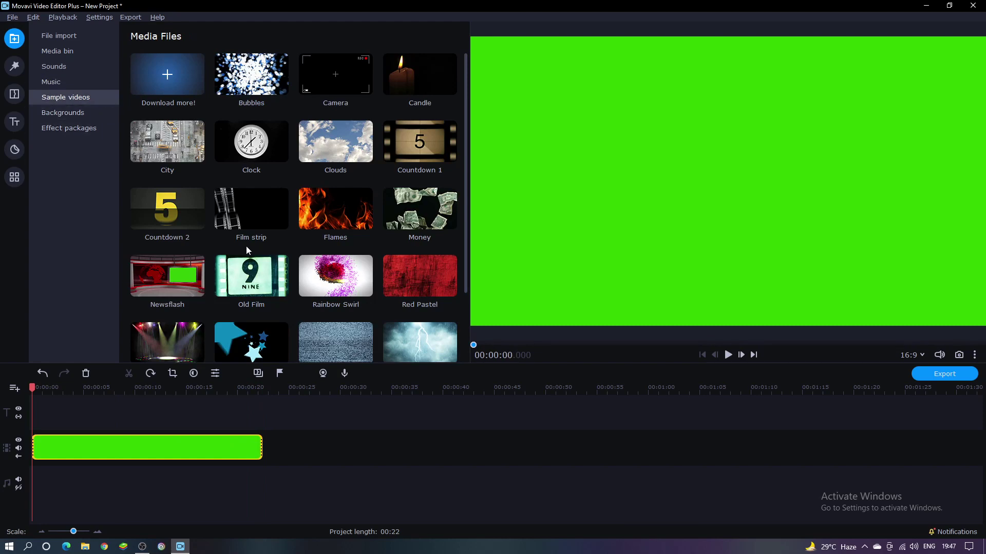
scroll(308, 283, down, 2)
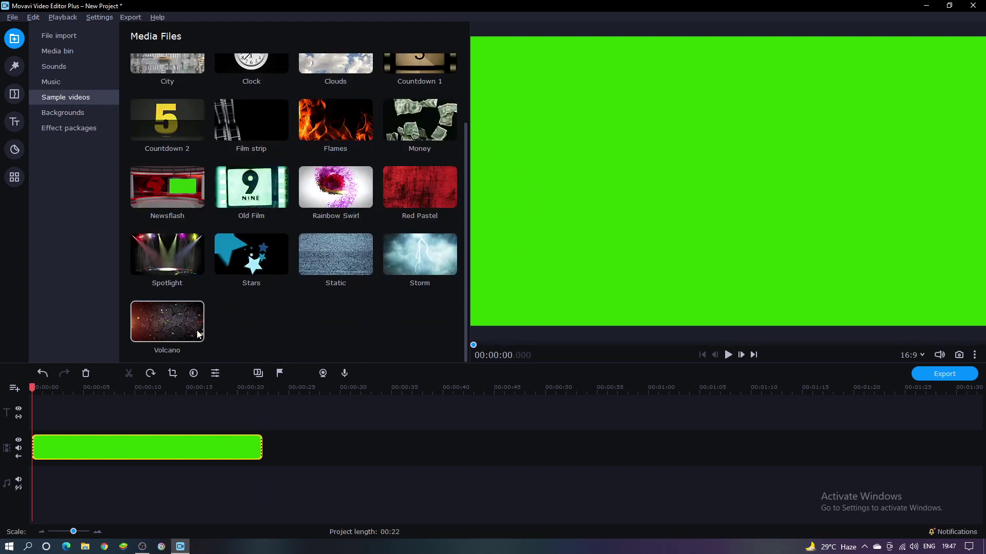
click(176, 331)
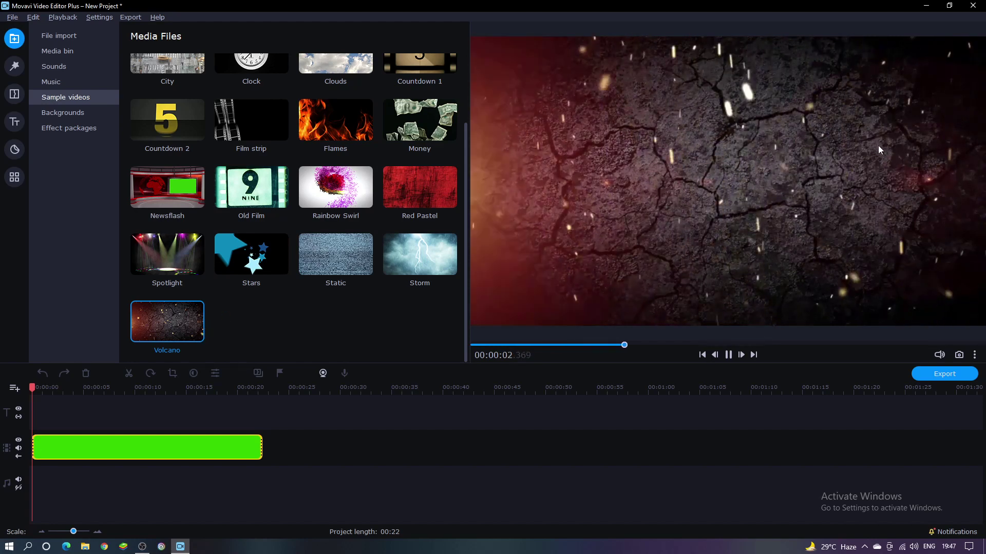
click(321, 123)
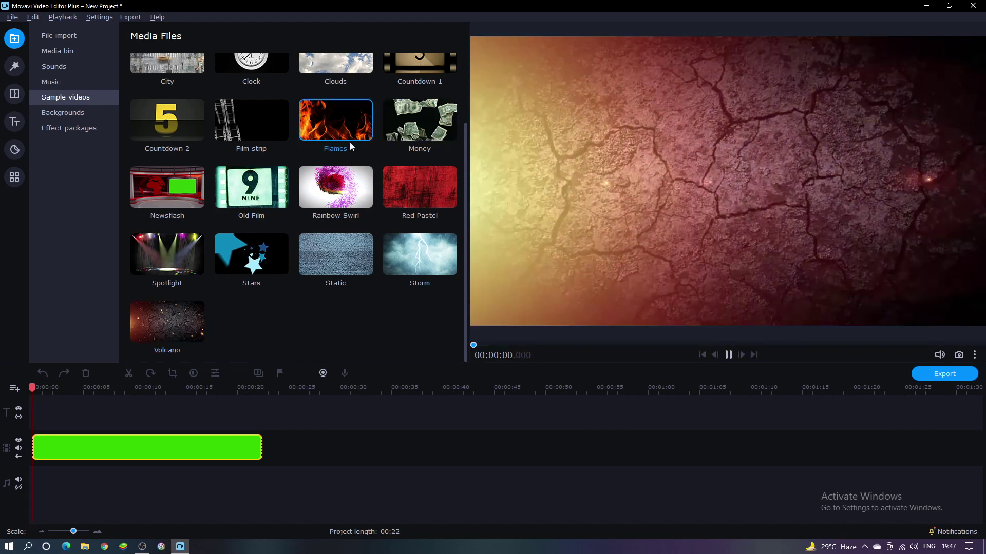
mouse_move(165, 325)
mouse_down()
mouse_move(113, 389)
mouse_move(32, 405)
mouse_move(183, 327)
mouse_up()
right_click(69, 414)
mouse_move(133, 479)
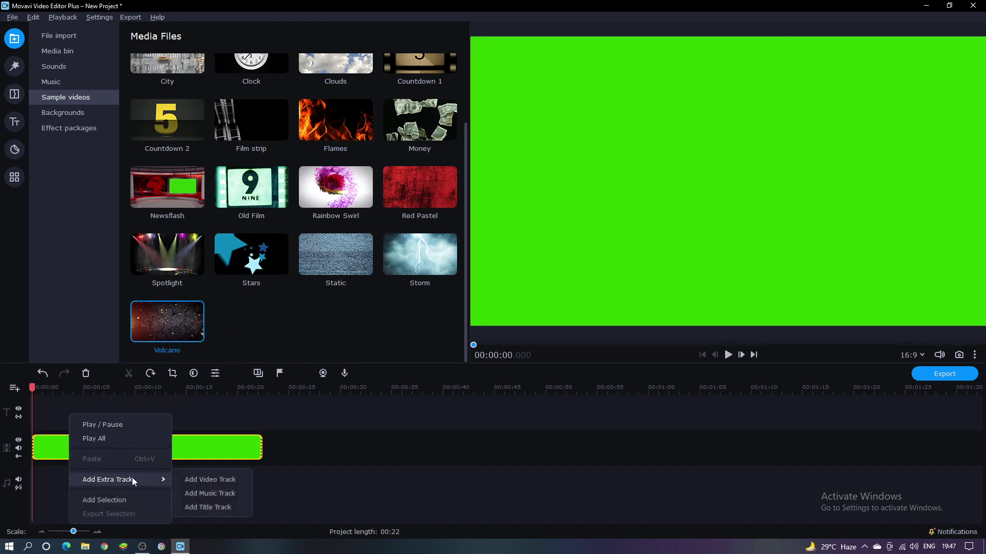
click(217, 481)
drag(181, 337, 33, 437)
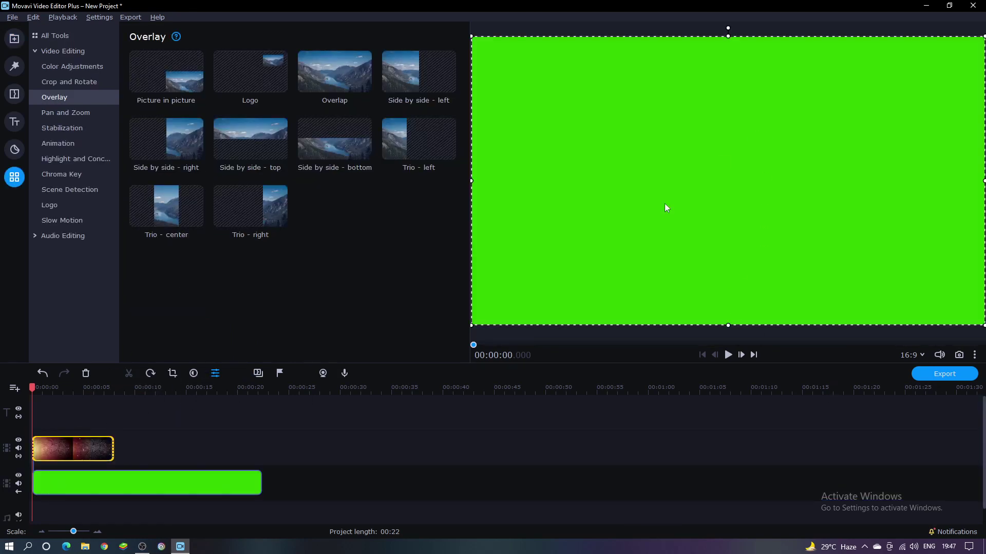
Reduce the Volcano overlay's height from its upper edge and move it down so it forms a strip along the frame's lower edge.
click(528, 306)
click(528, 306)
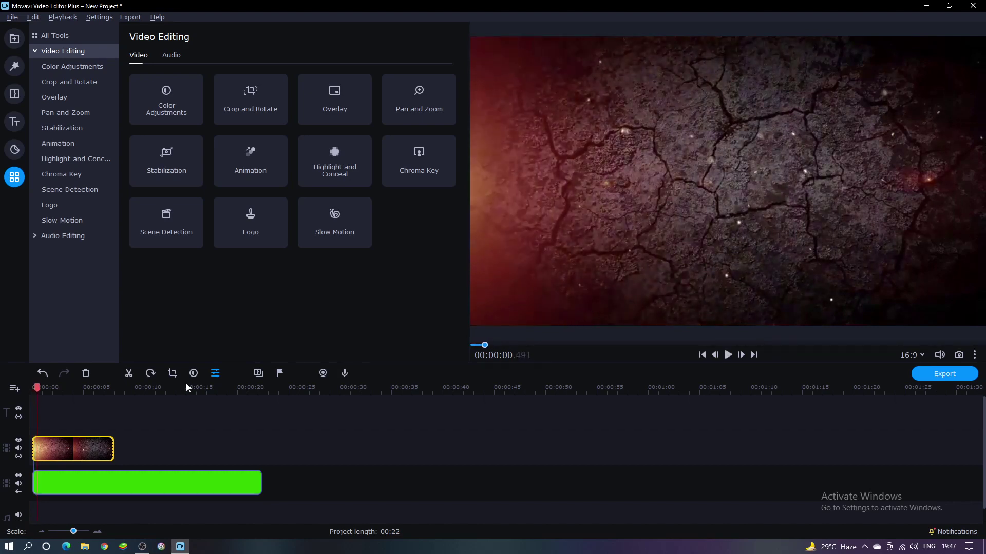
click(99, 457)
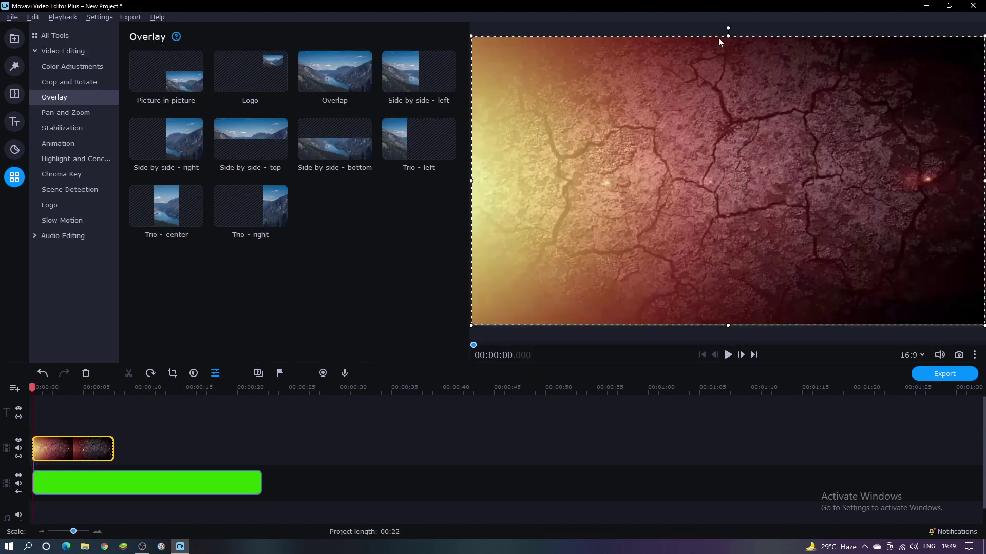
drag(721, 36, 725, 108)
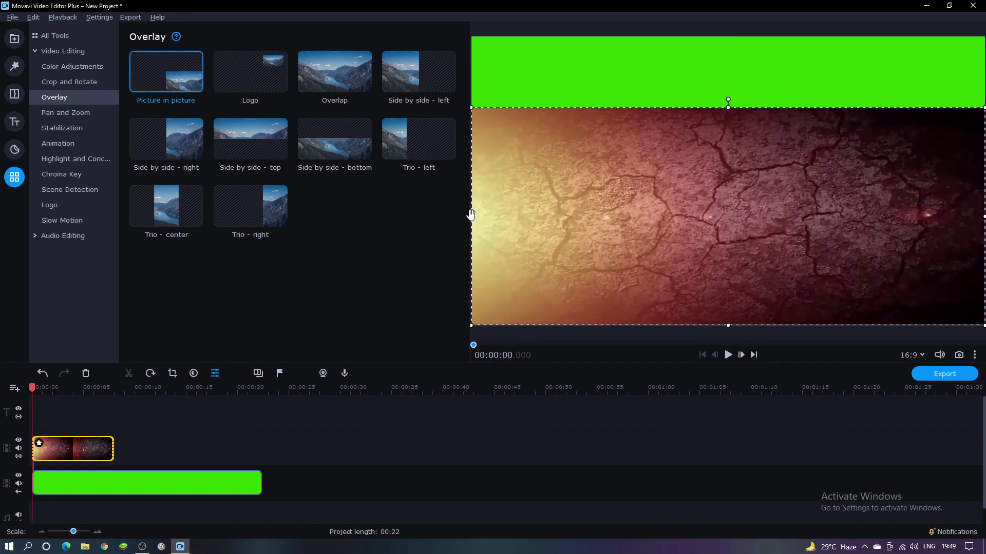
drag(582, 224, 664, 407)
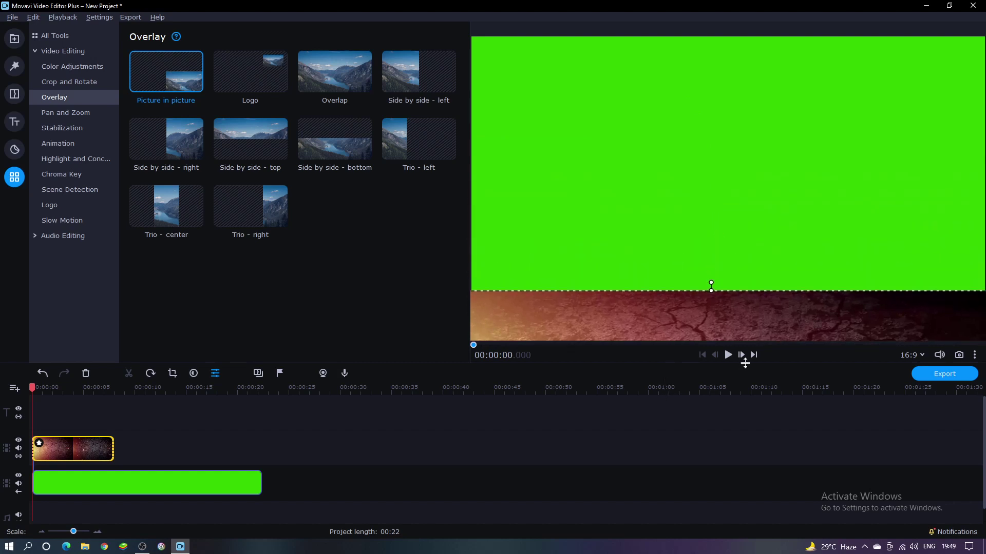
Play back the Volcano strip over the green background and place the playhead at about 5.35 s on the Volcano clip.
key(space)
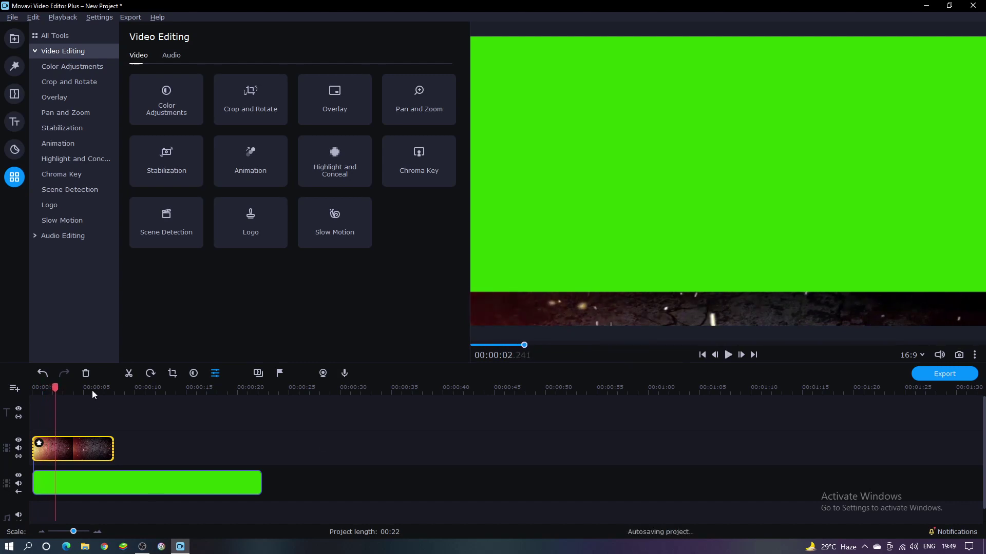
key(Home)
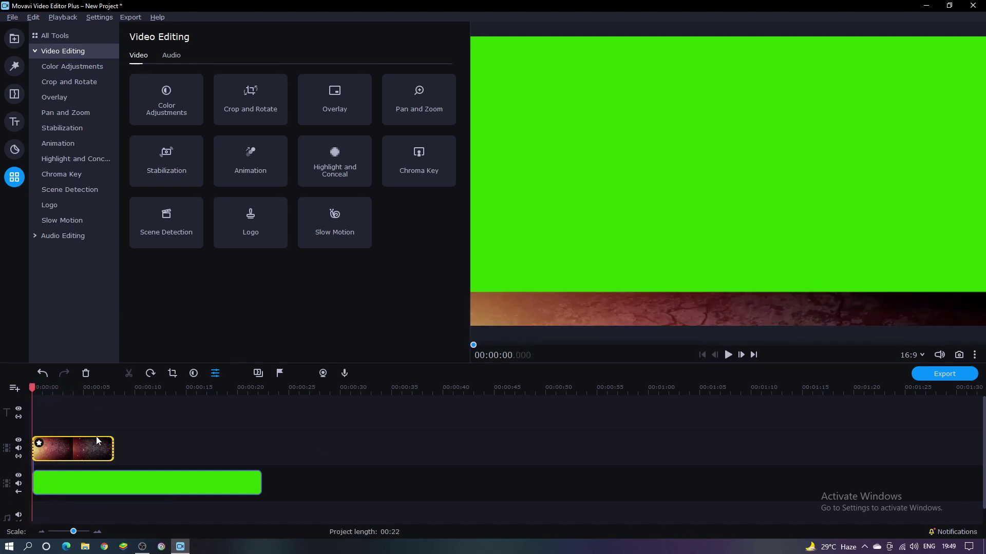
click(87, 441)
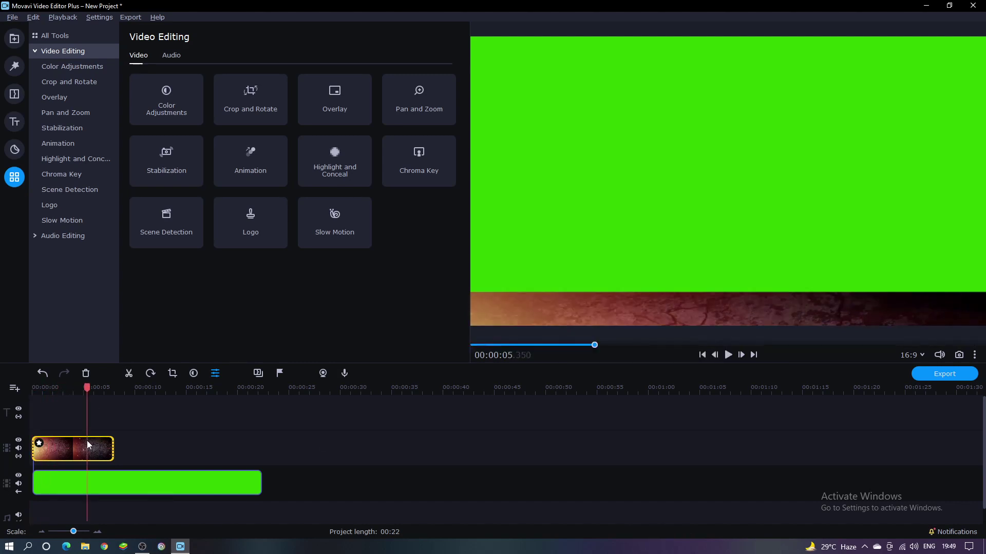
Add an advanced keyframe animation to the Volcano clip at the start of the timeline.
drag(87, 387, 31, 388)
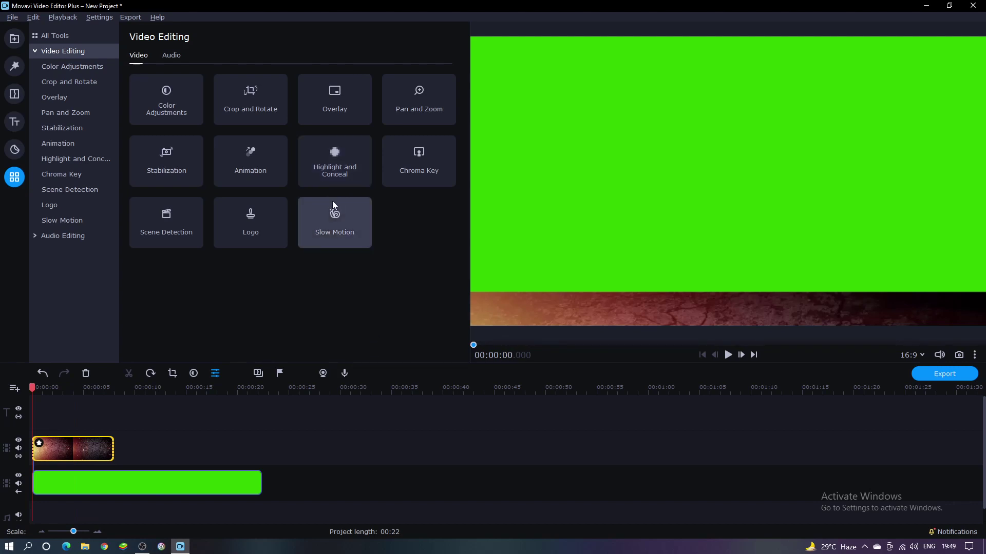
click(275, 160)
scroll(241, 196, down, 3)
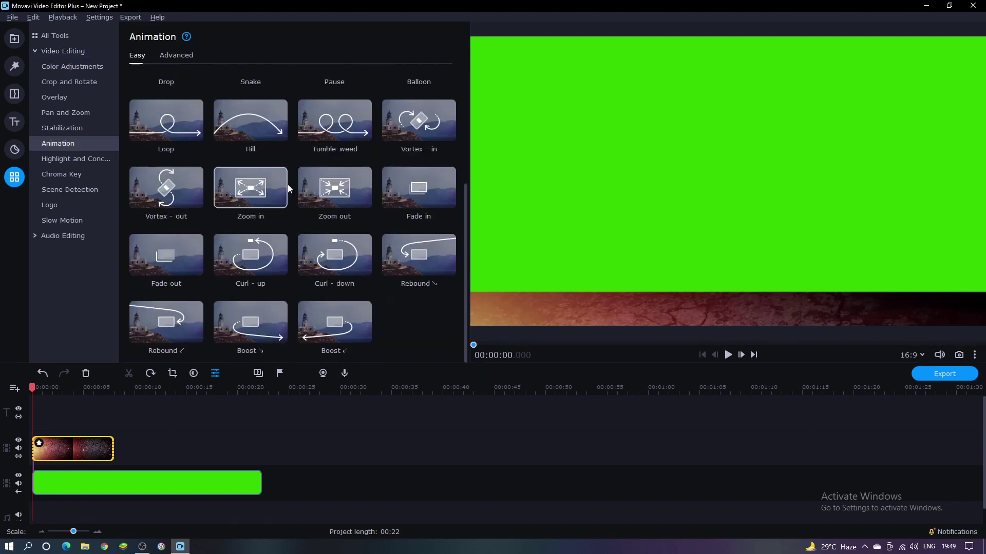
scroll(308, 200, up, 3)
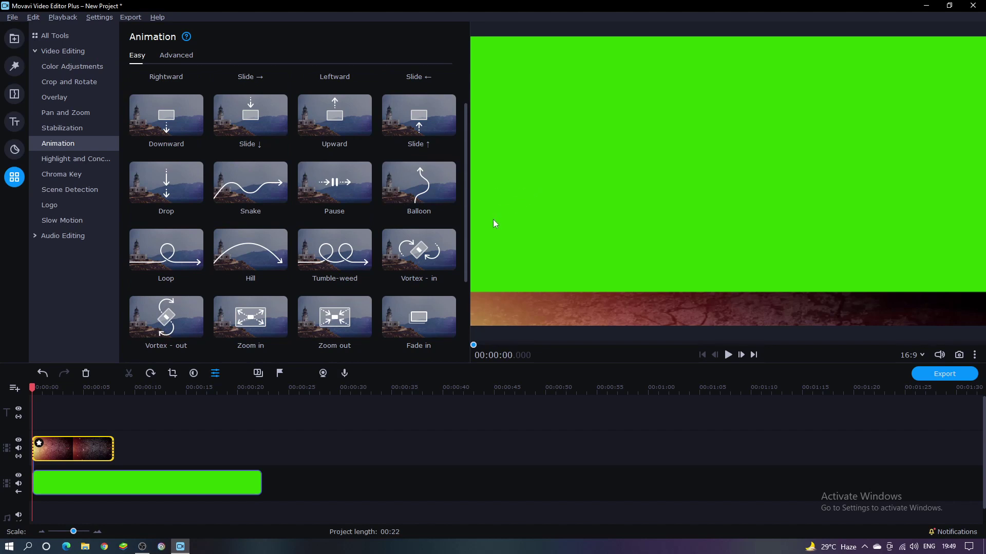
click(184, 55)
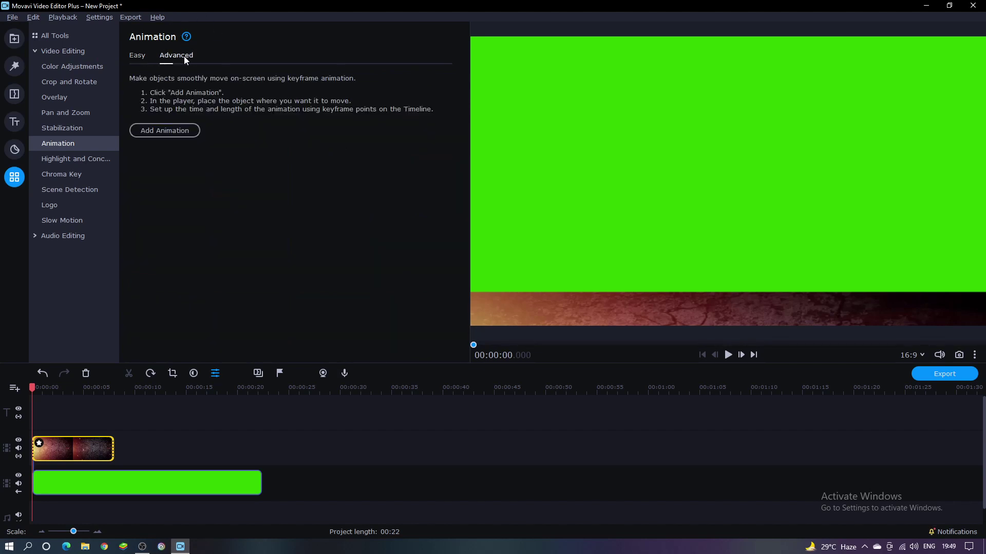
click(186, 131)
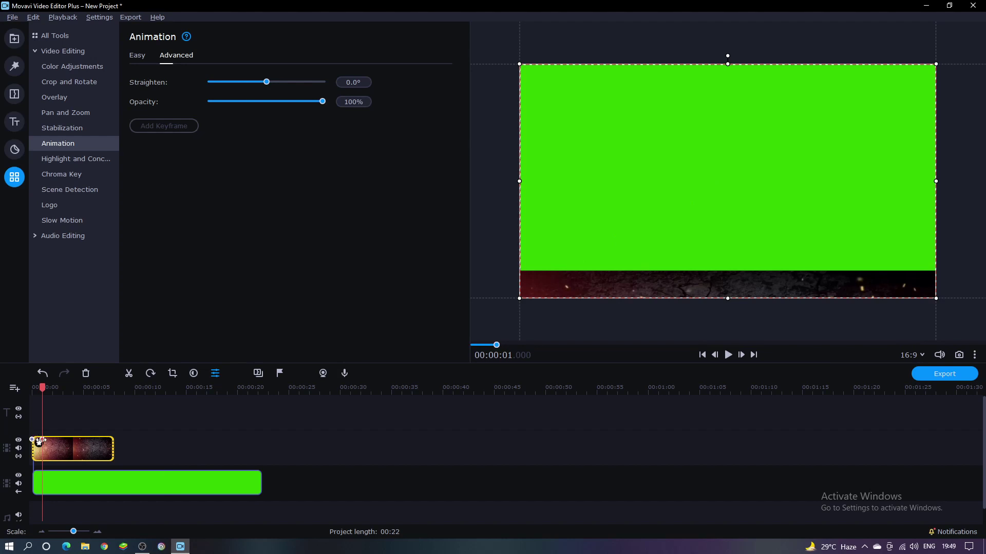
Move the Volcano strip below the green frame at its first animation keyframe so it slides up into view.
drag(42, 387, 32, 388)
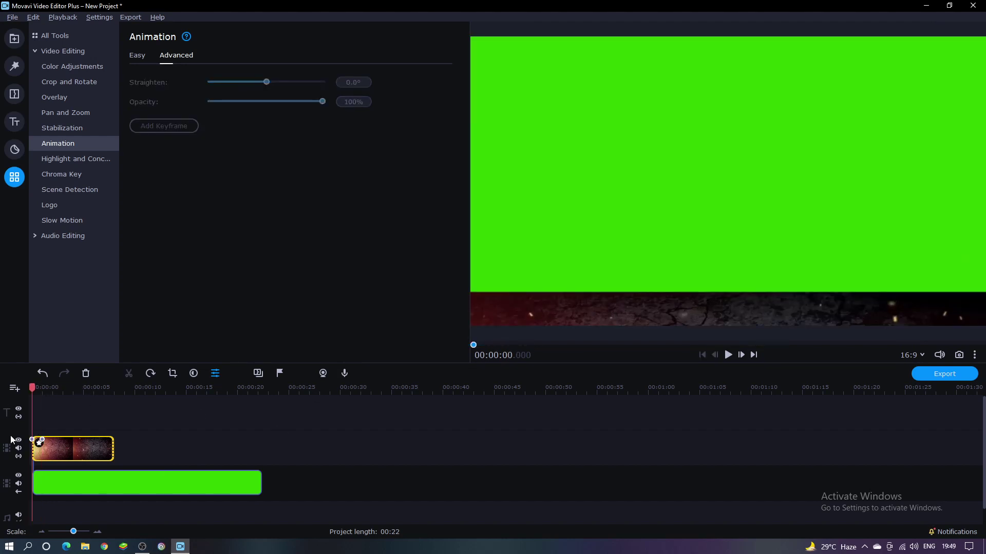
click(30, 440)
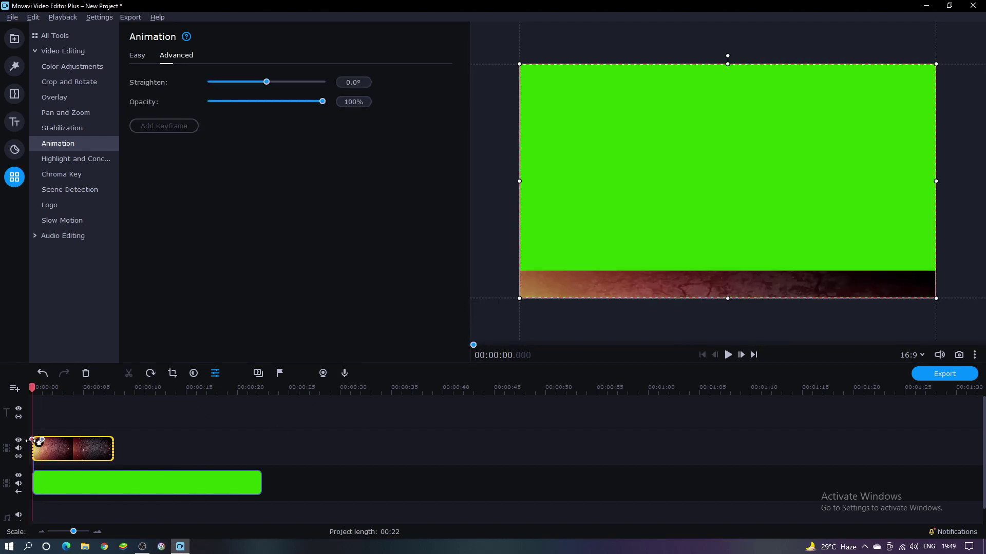
drag(694, 172, 689, 202)
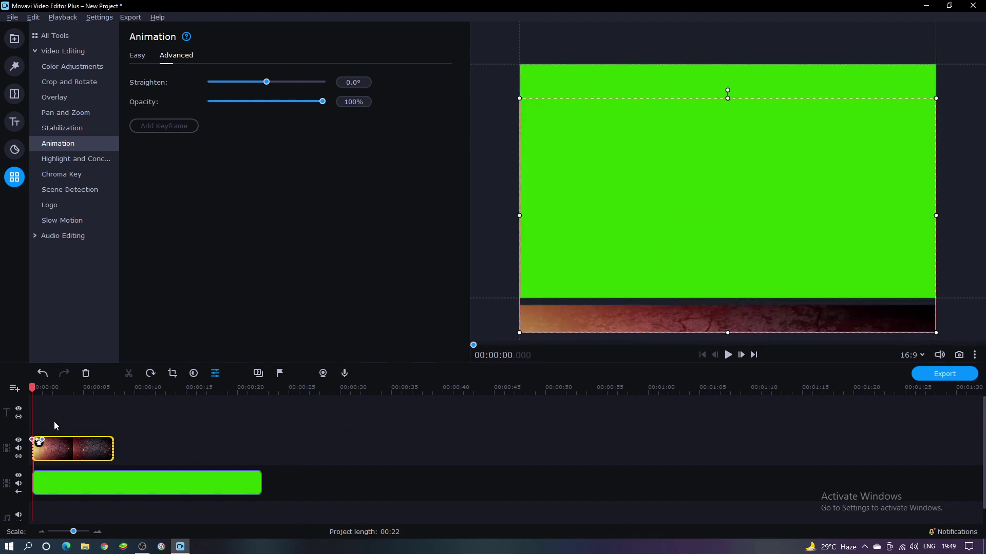
Play back the Volcano strip's slide-in and place the playhead at about 1.2 s.
click(728, 354)
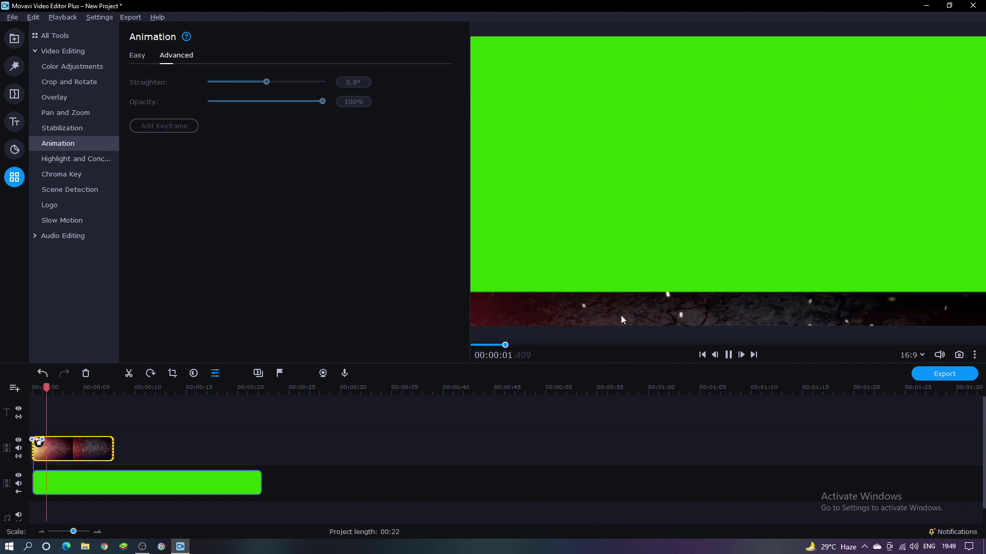
key(space)
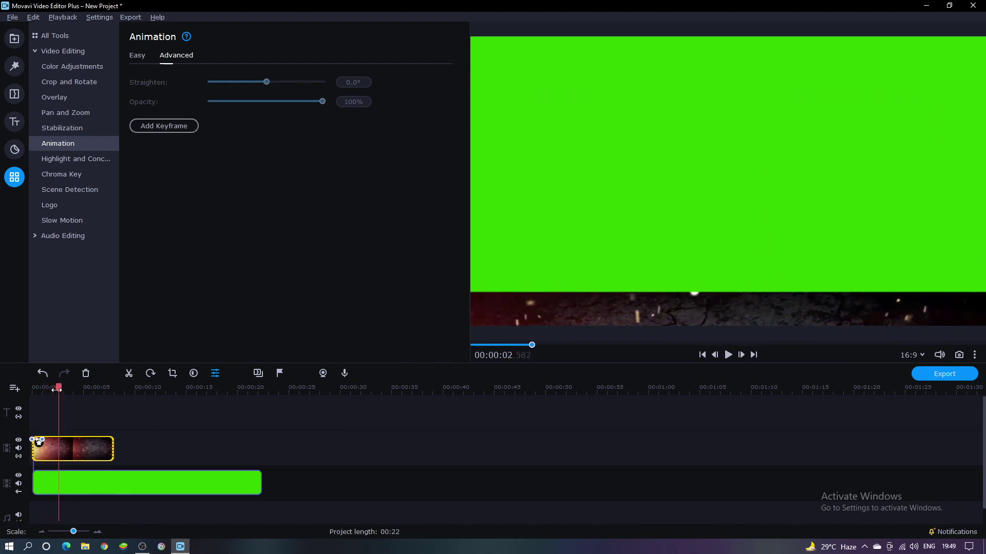
mouse_move(59, 389)
mouse_down()
mouse_move(32, 389)
mouse_move(45, 386)
mouse_up()
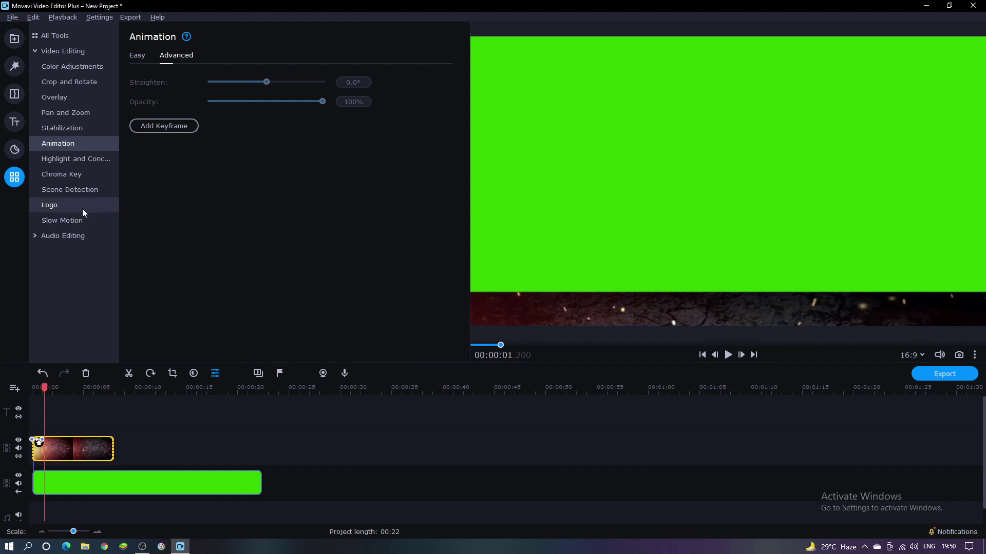
Place the logo image from the media bin on the overlay track and shrink it to sit centred on the Volcano strip.
click(16, 45)
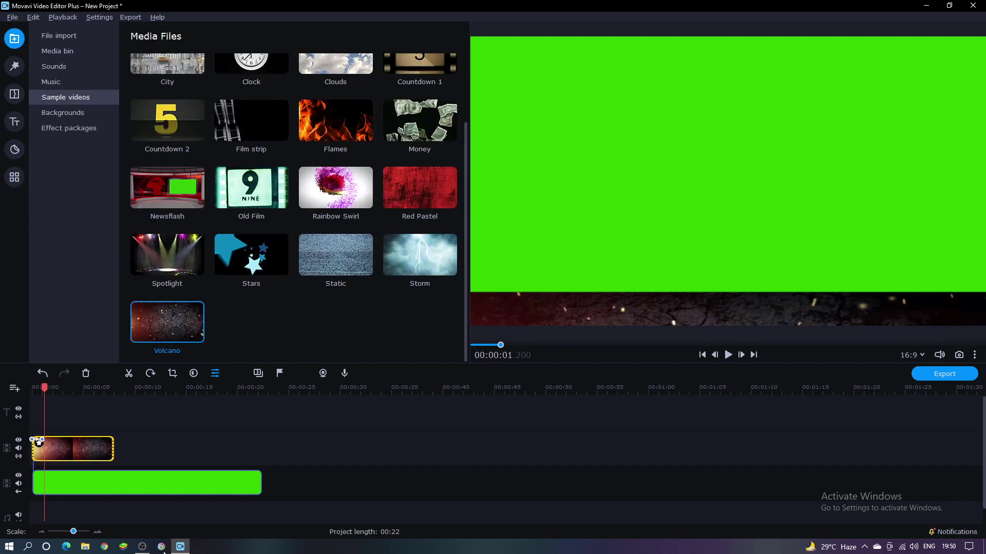
right_click(121, 421)
mouse_move(207, 486)
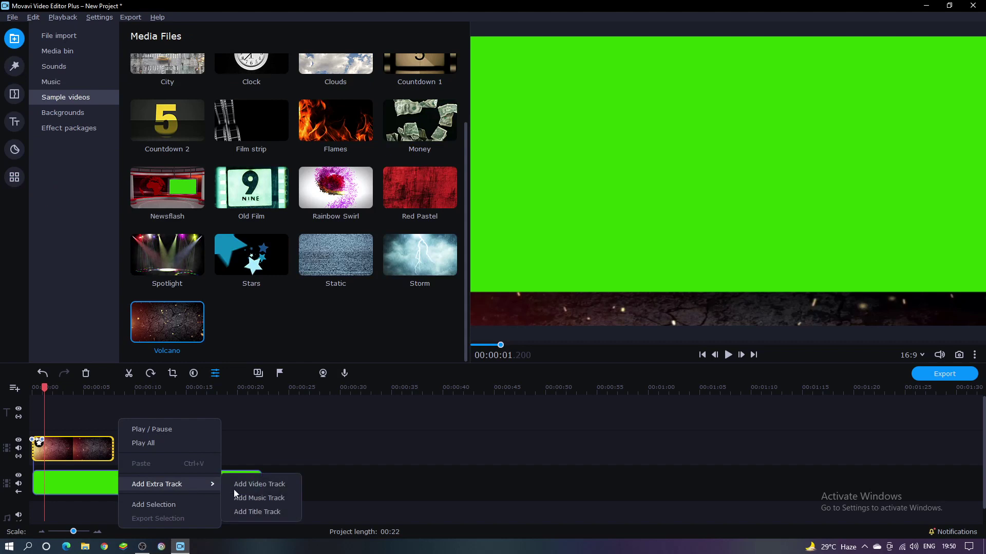
click(243, 432)
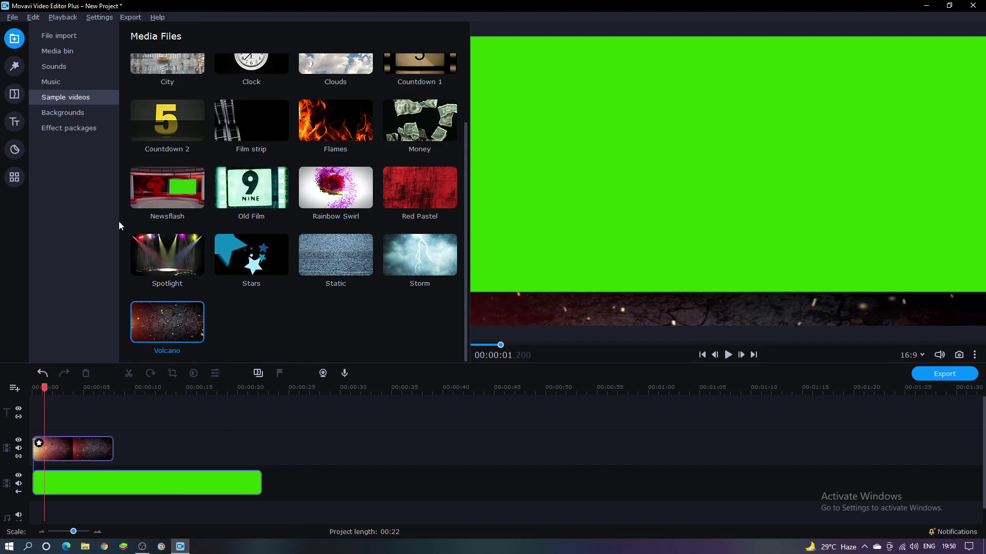
click(62, 51)
drag(144, 76, 32, 397)
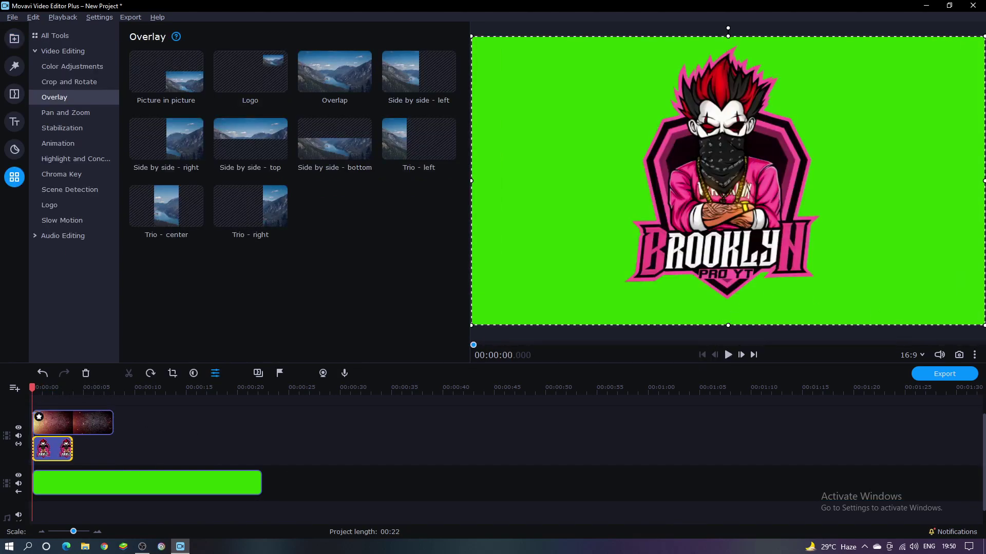
drag(982, 325, 741, 291)
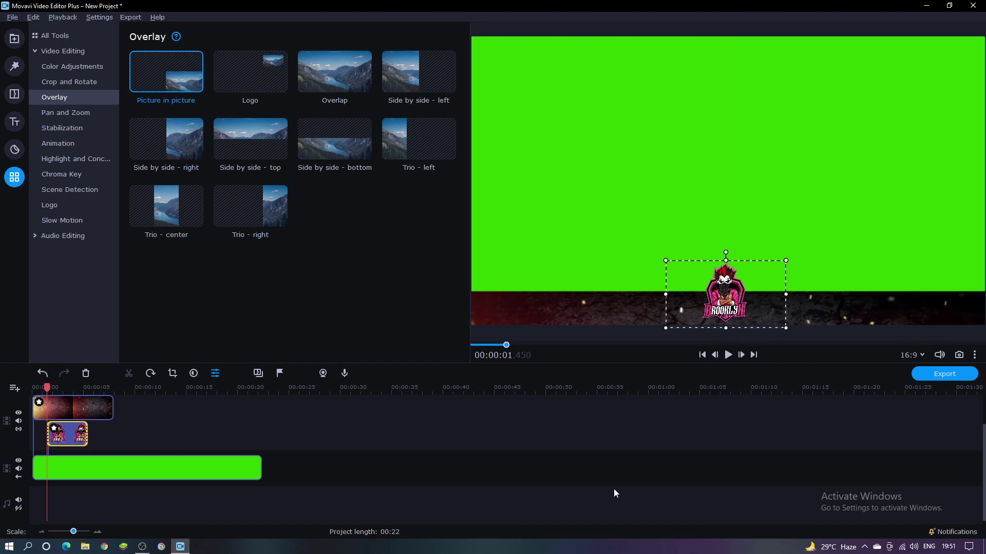
Move the logo clip above the Volcano clip, starting at about 1.3 s, and play back the result from the beginning.
click(332, 457)
drag(48, 390, 32, 390)
drag(67, 433, 77, 413)
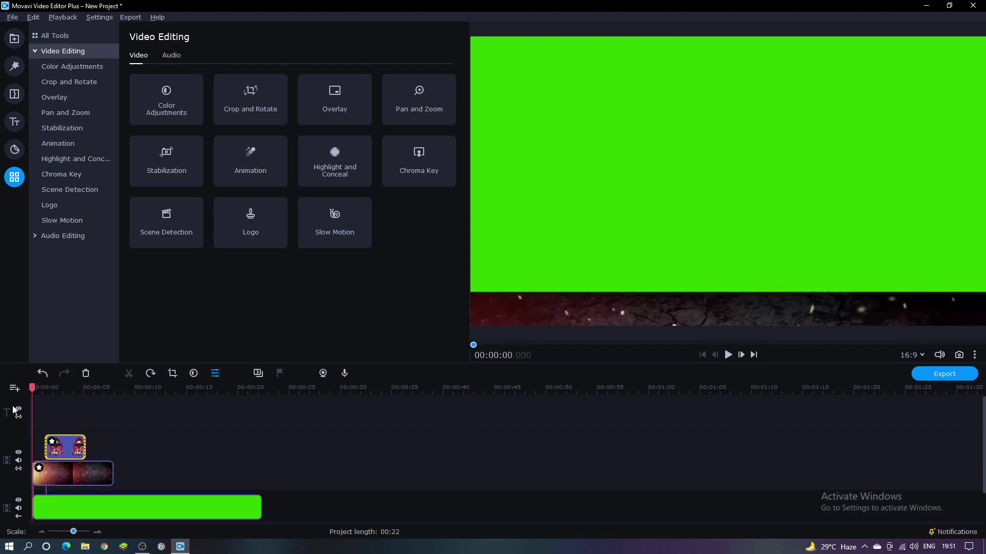
key(space)
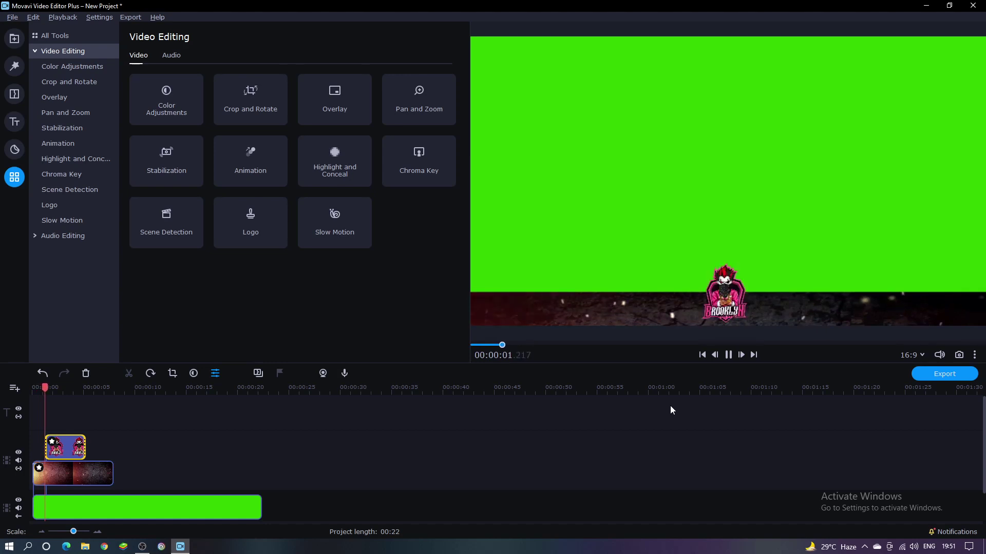
key(space)
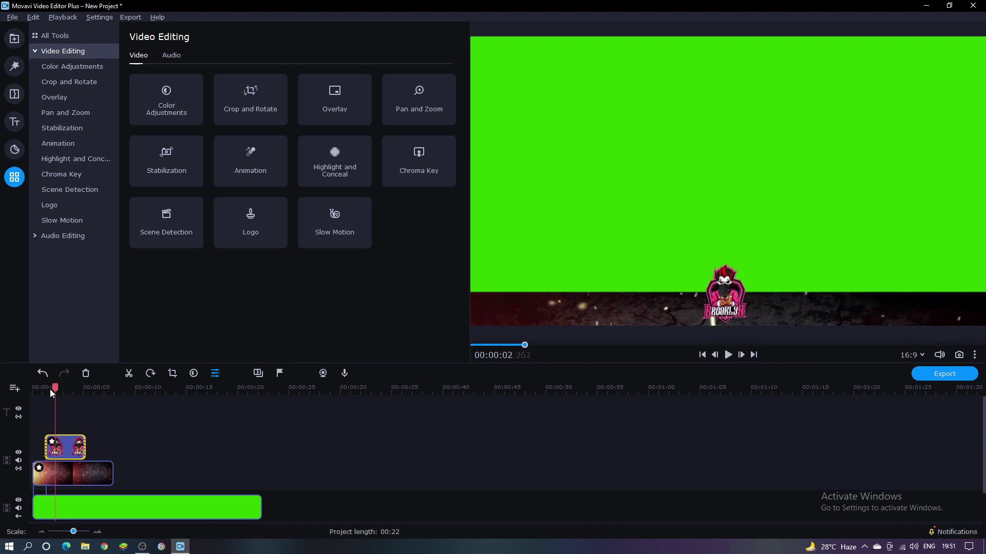
Add an advanced animation to the logo clip at about 1.3 s and move its first keyframe position below the frame.
drag(55, 386, 45, 391)
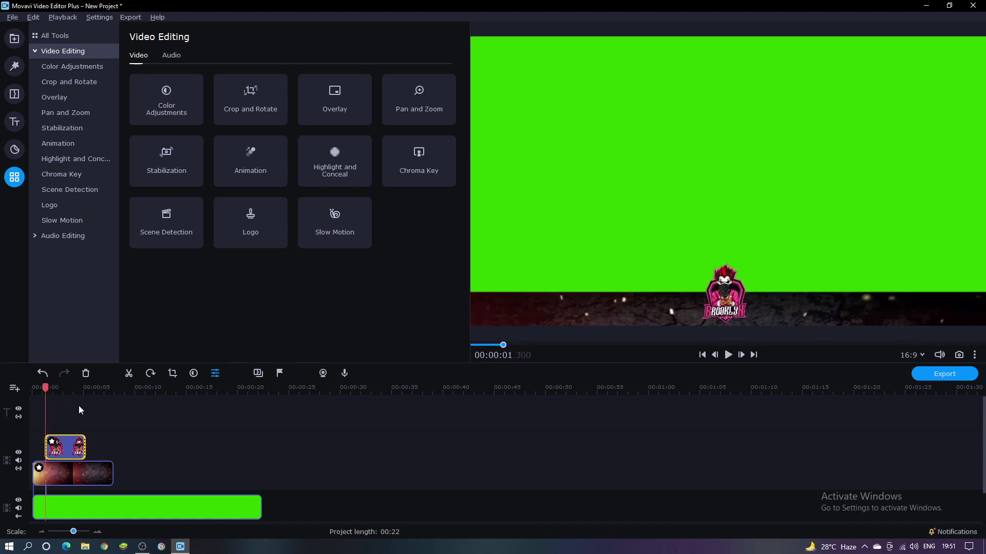
click(250, 169)
click(186, 130)
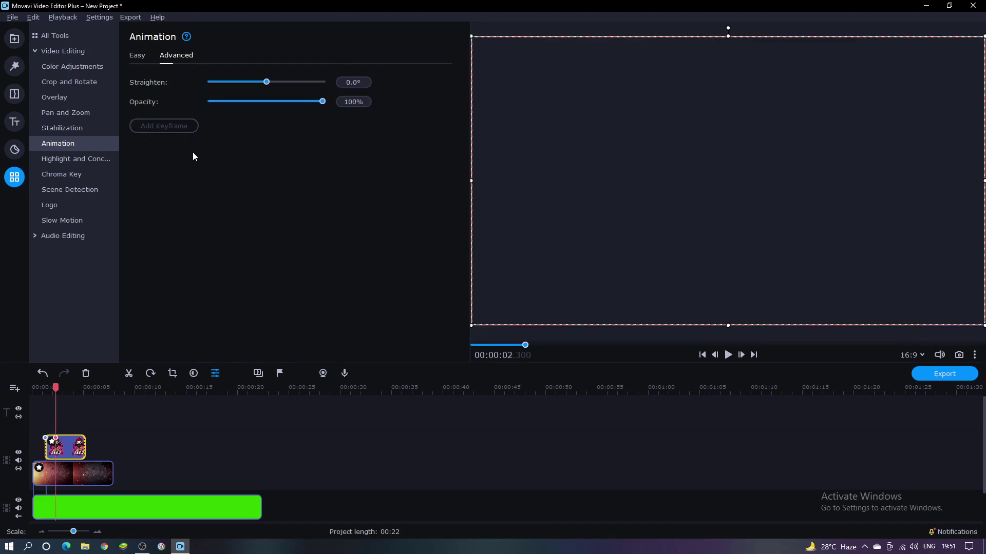
click(43, 439)
drag(739, 277, 739, 330)
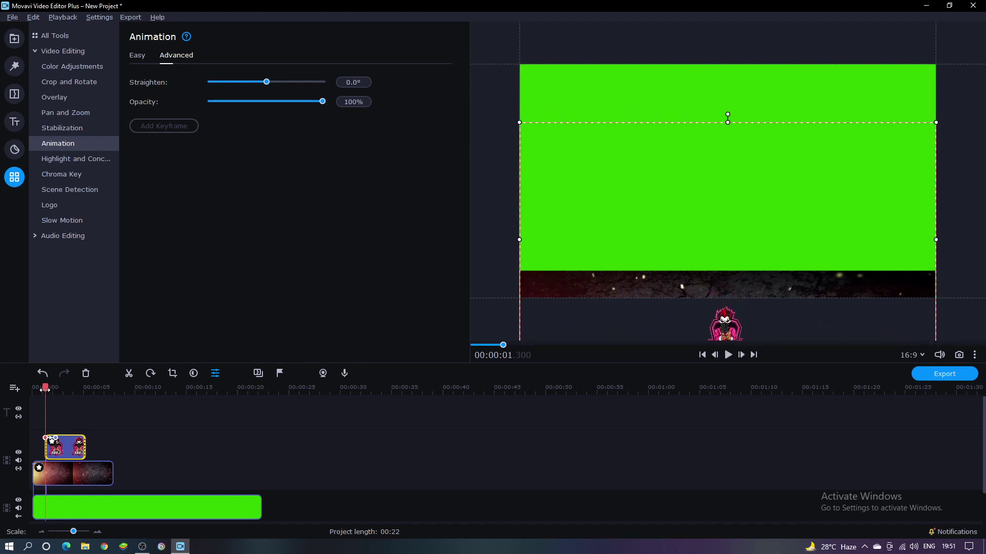
Play back the logo's entrance from the start of the timeline and place the playhead at about 1.35 s.
click(121, 428)
key(Home)
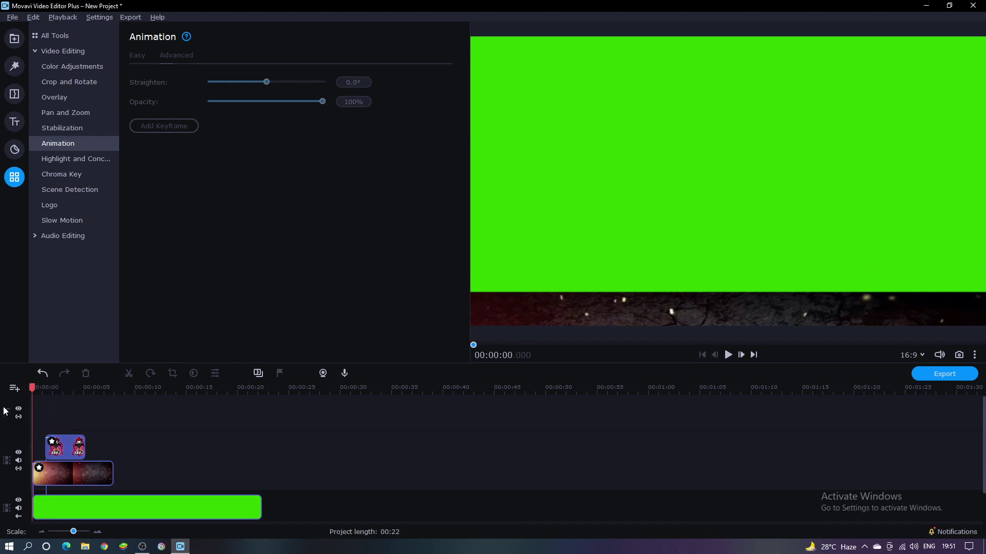
key(space)
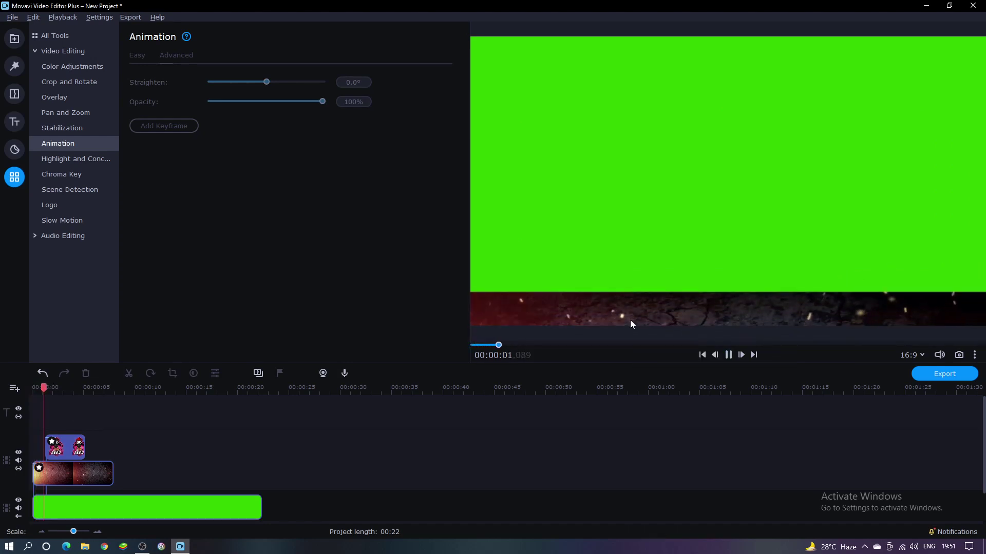
key(space)
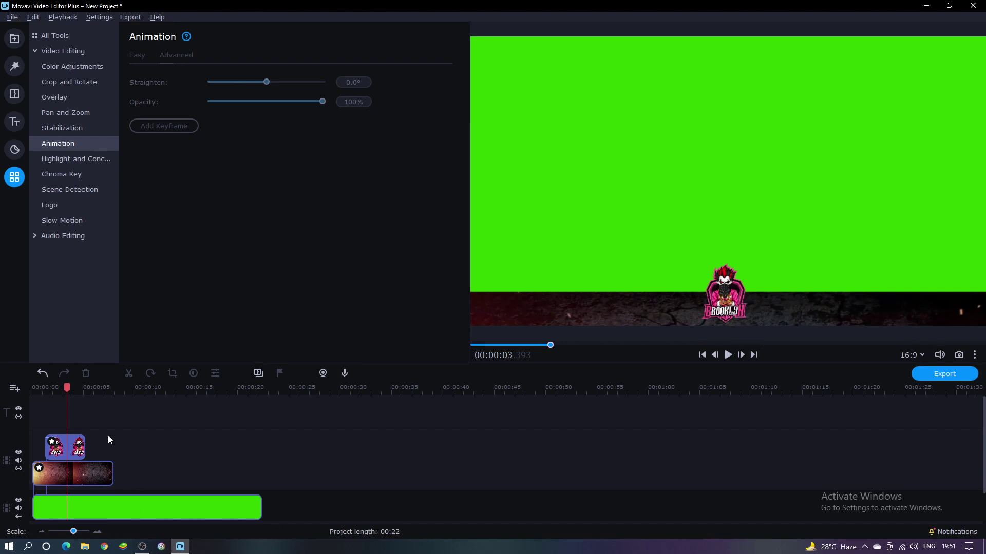
drag(65, 389, 46, 395)
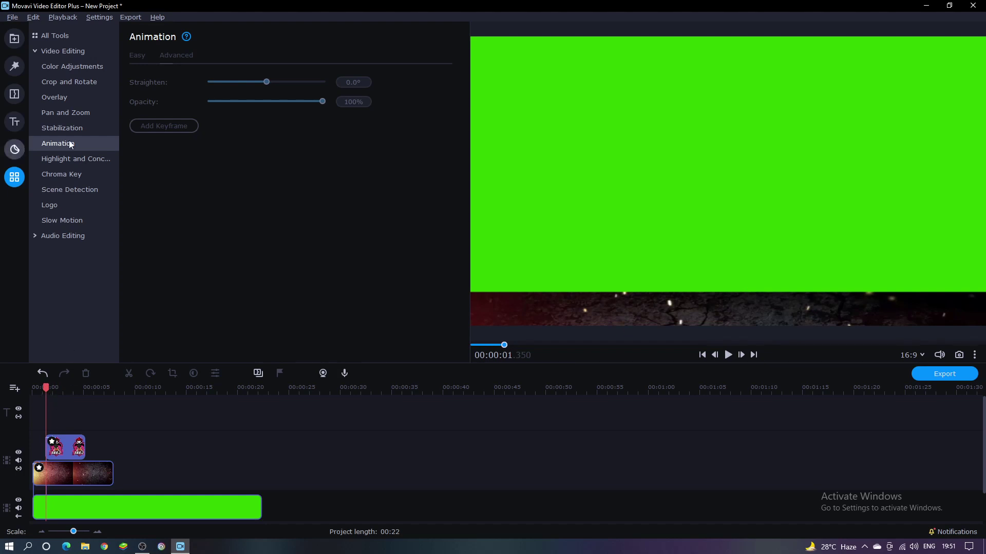
Browse the title presets, preview the Lower third opening title and place it on the title track aligned with the logo clip's start.
click(14, 121)
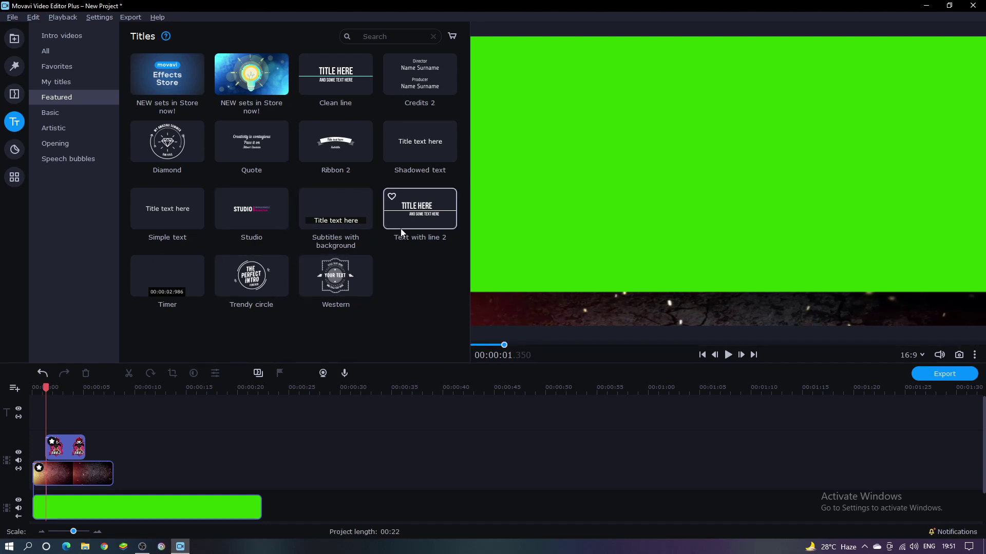
click(90, 109)
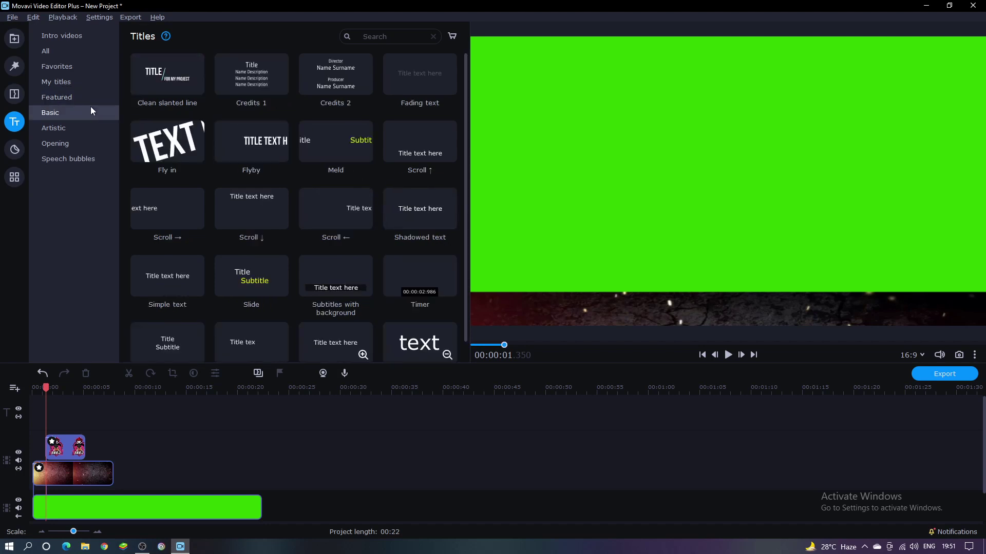
click(91, 128)
click(88, 159)
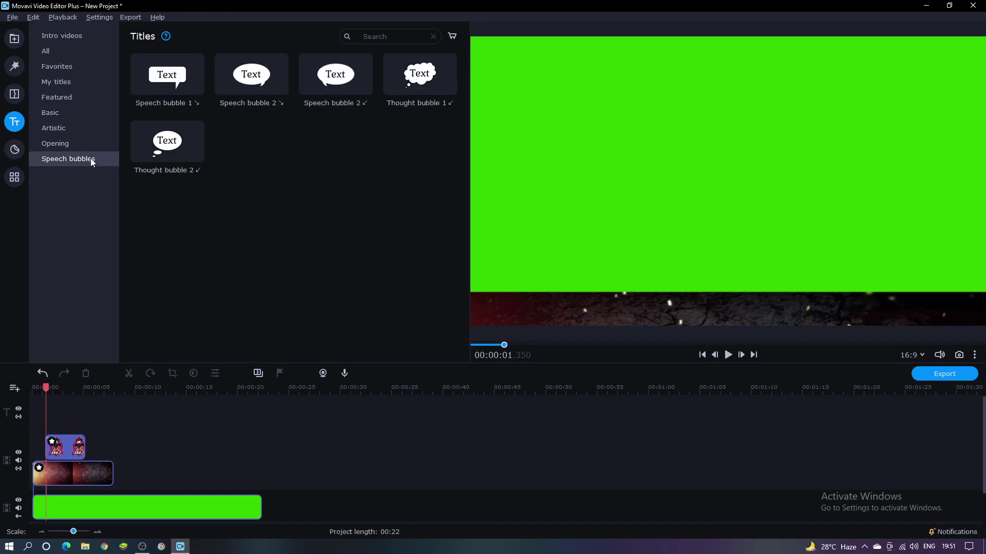
click(95, 144)
click(91, 128)
click(84, 158)
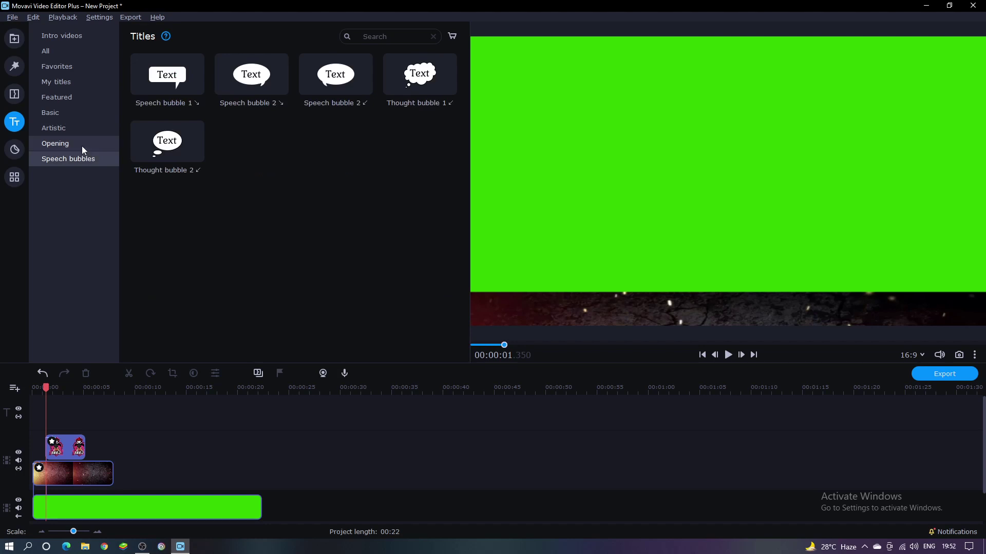
click(82, 144)
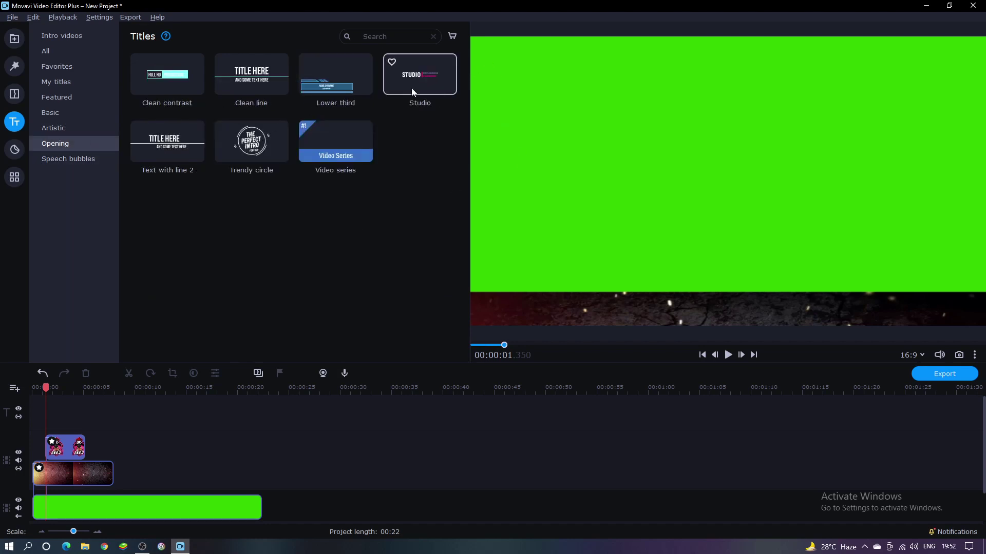
click(340, 82)
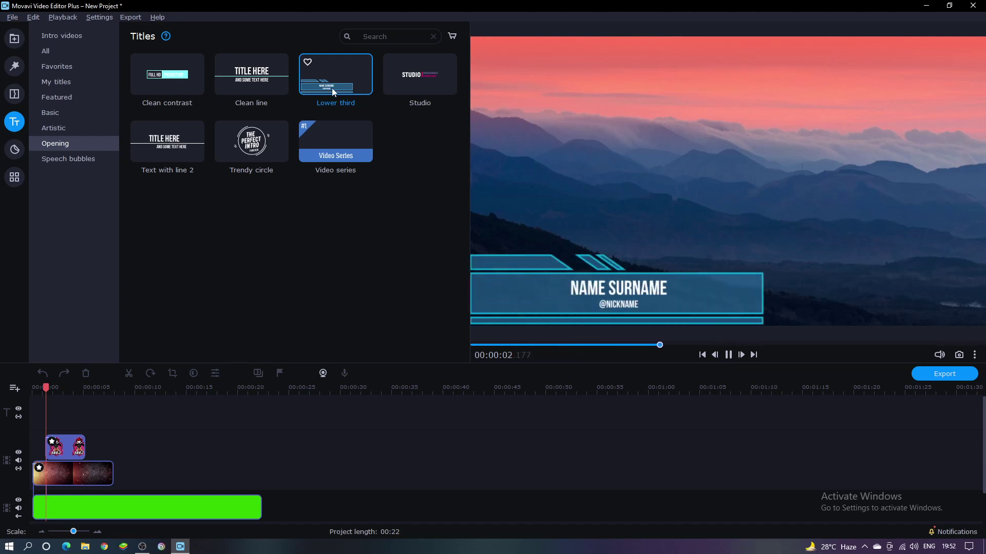
drag(312, 81, 39, 419)
Open the Lower third title for editing and replace its name line with BROOKLYN PRO YT.
double_click(77, 417)
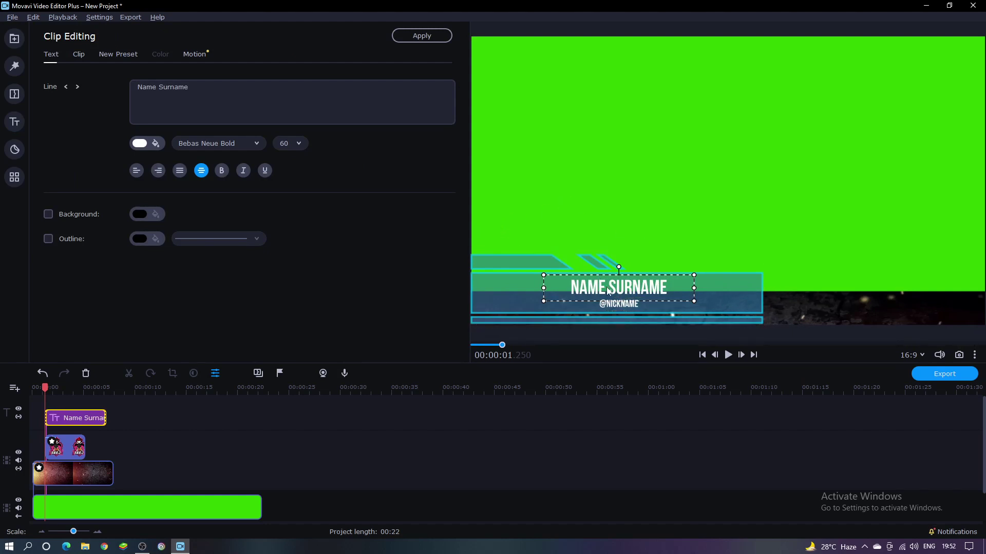
double_click(658, 291)
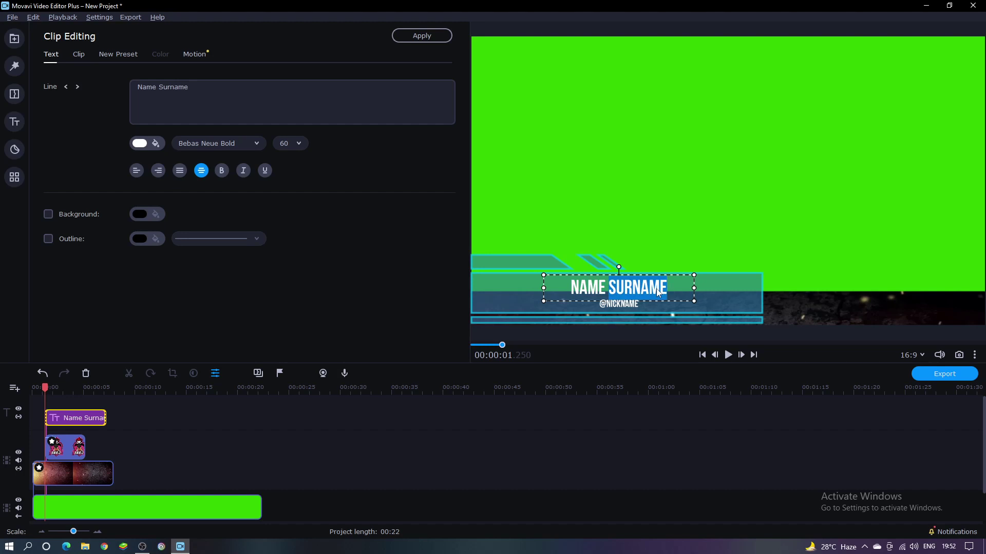
key(BackSpace)
key(BackSpace)
key(BackSpace)
key(BackSpace)
key(BackSpace)
key(BackSpace)
text(BROOKL)
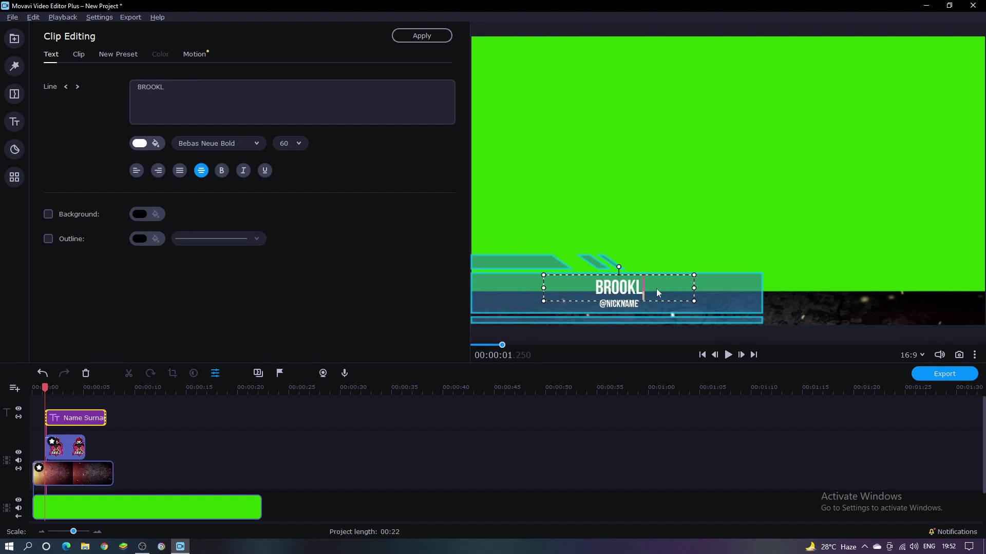
text(YN PRO YT)
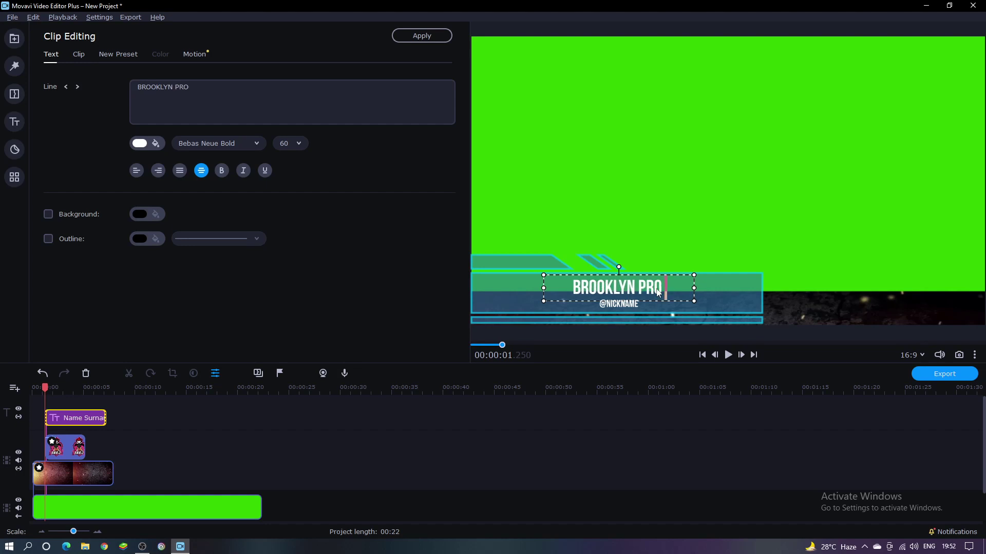
Replace the nickname line of the lower third with ID followed by the player's ID number.
click(637, 304)
key(BackSpace)
key(BackSpace)
key(BackSpace)
key(BackSpace)
key(BackSpace)
key(BackSpace)
key(BackSpace)
key(BackSpace)
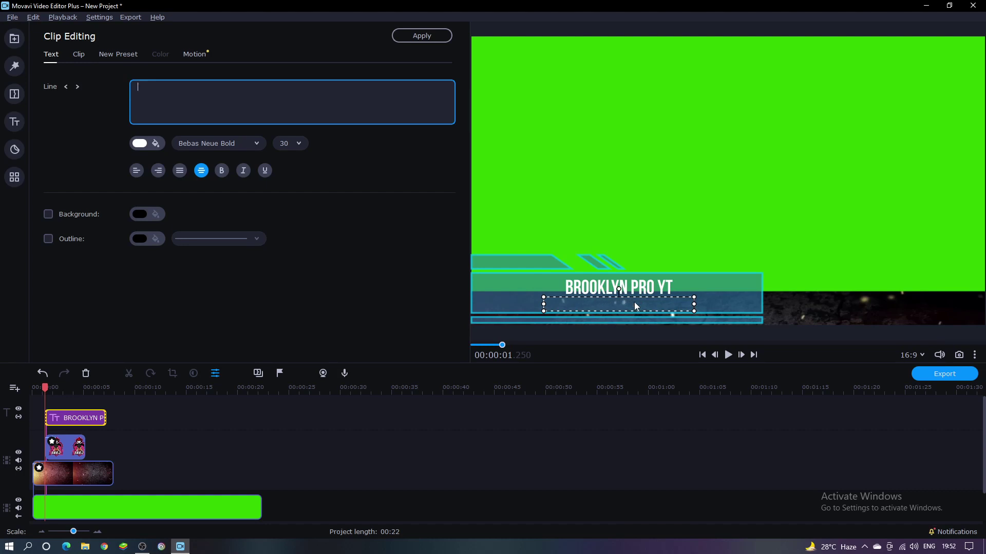
text(ID)
text( !)
text(619144)
text(7)
text(08)
Select all elements of the lower third and scale them down together to fit the left end of the Volcano strip.
click(645, 222)
drag(483, 227, 776, 318)
drag(767, 251, 585, 313)
click(547, 235)
double_click(553, 307)
click(579, 310)
click(561, 314)
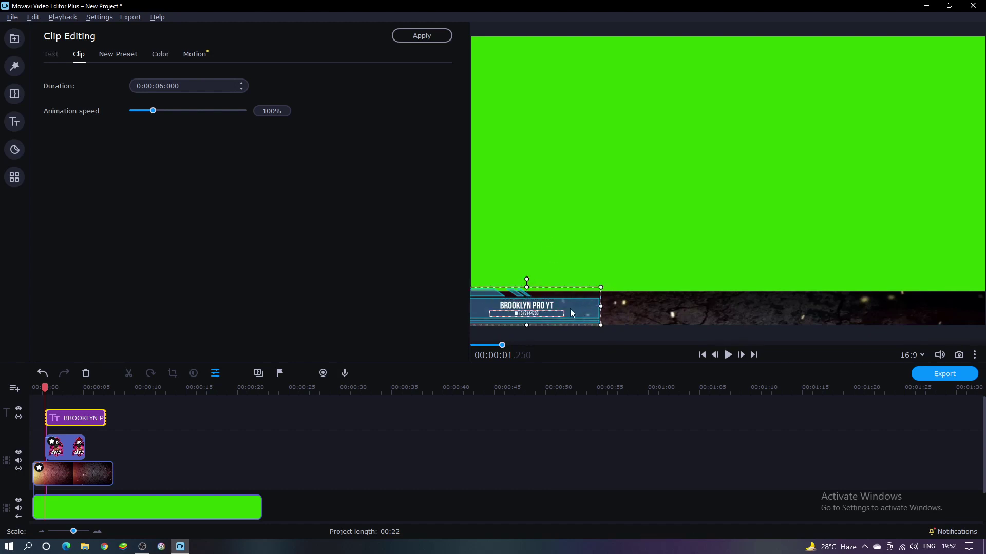
Recolour the lower third's decorations to bright pink #ff009e.
click(588, 302)
click(158, 56)
click(142, 87)
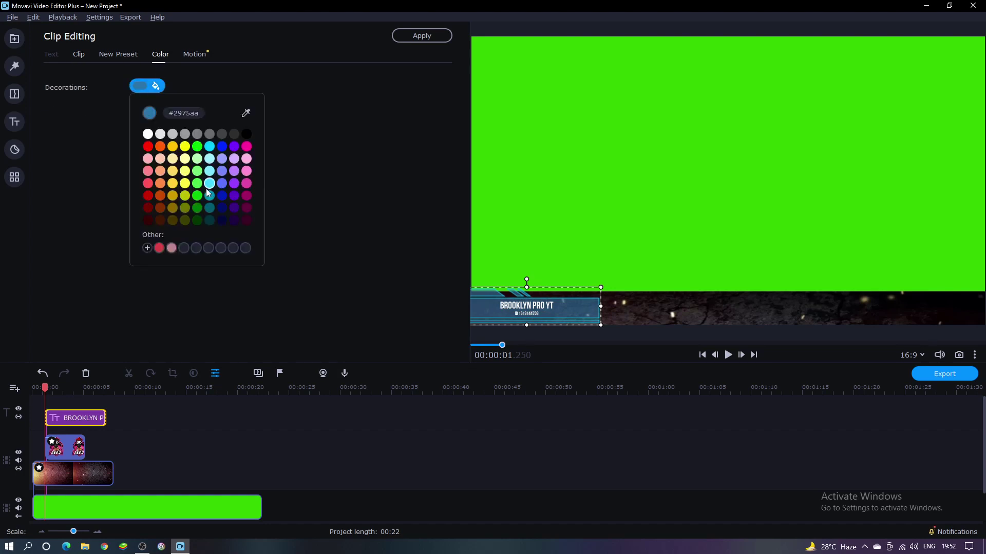
click(247, 185)
click(247, 147)
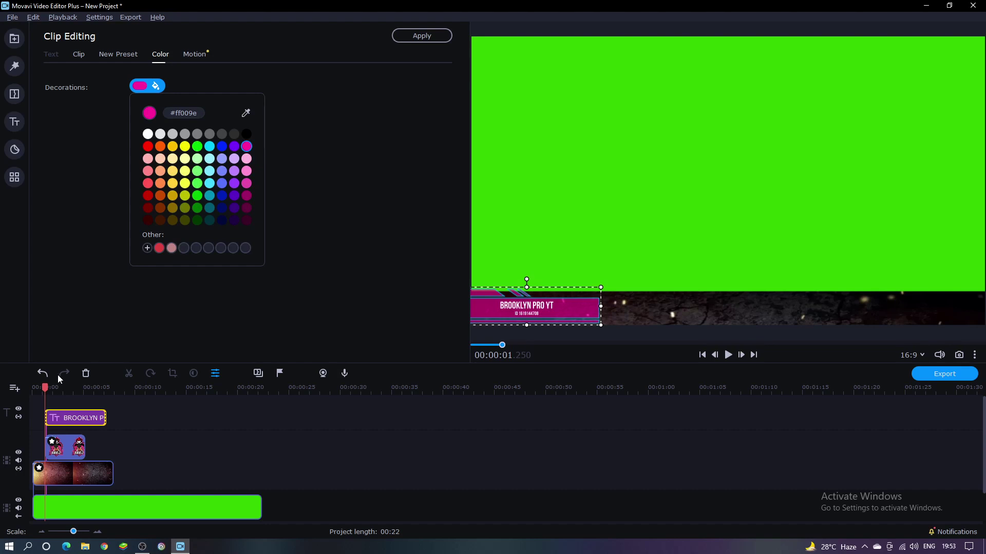
Play ahead to about 2.7 s and sample the dark pink #85284c from the logo as the decoration colour.
click(46, 390)
key(space)
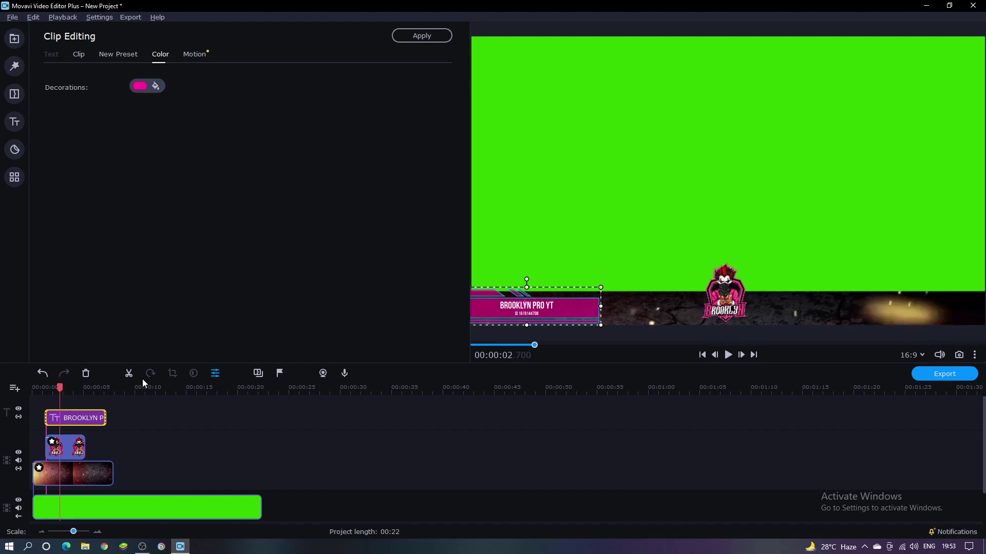
click(141, 88)
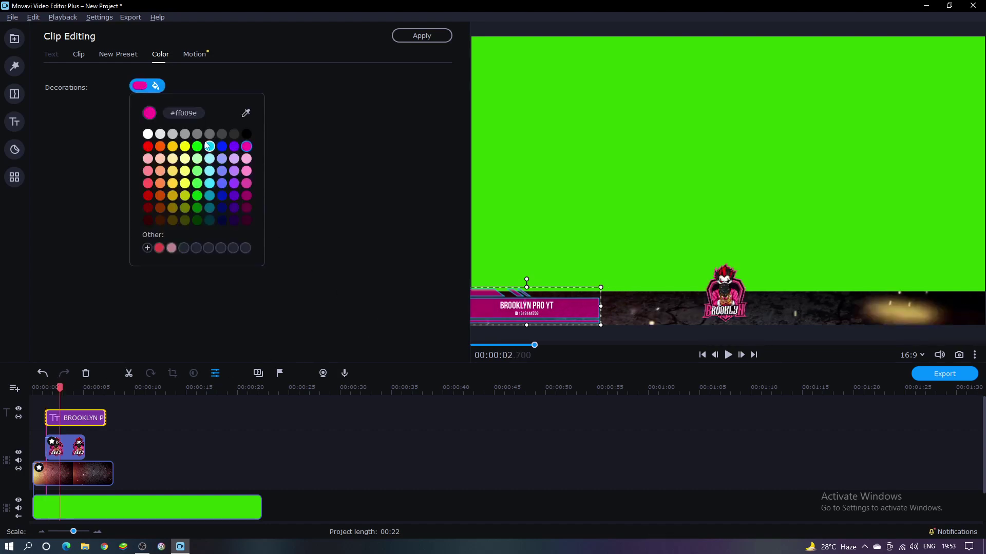
click(245, 110)
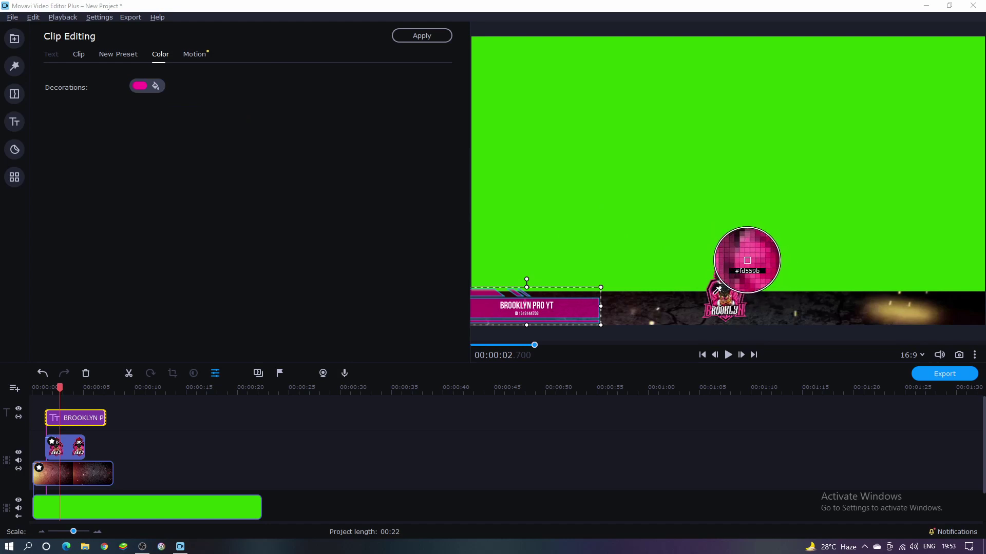
click(716, 292)
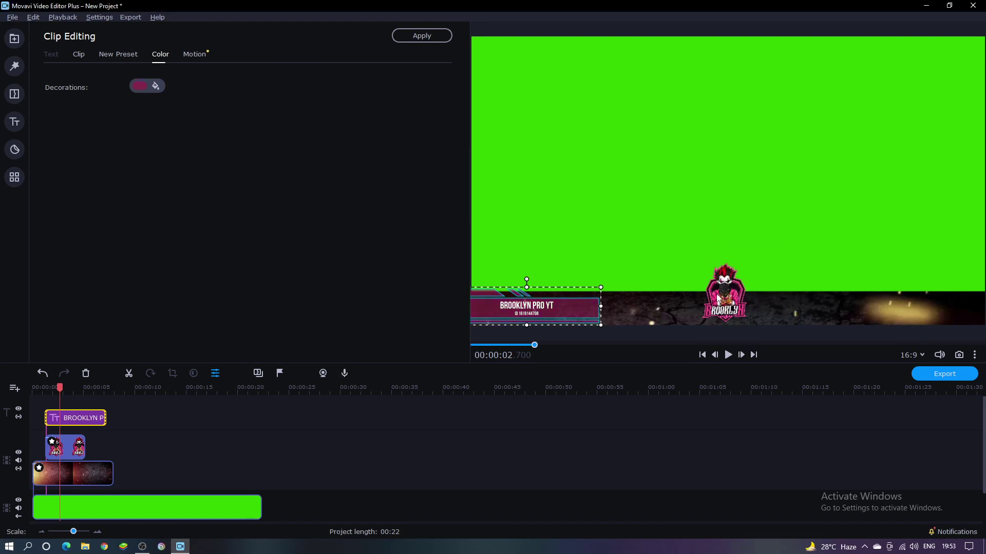
Change the lower third's decoration colour to the medium pink swatch.
click(141, 85)
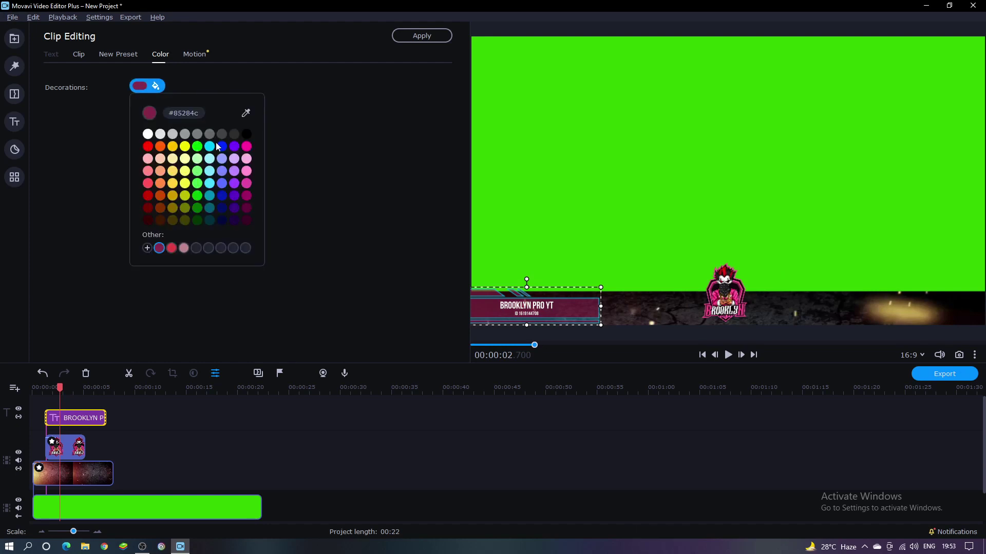
click(245, 185)
click(294, 518)
Play back the recoloured lower third's entrance from the start of the timeline.
drag(58, 384, 32, 386)
key(space)
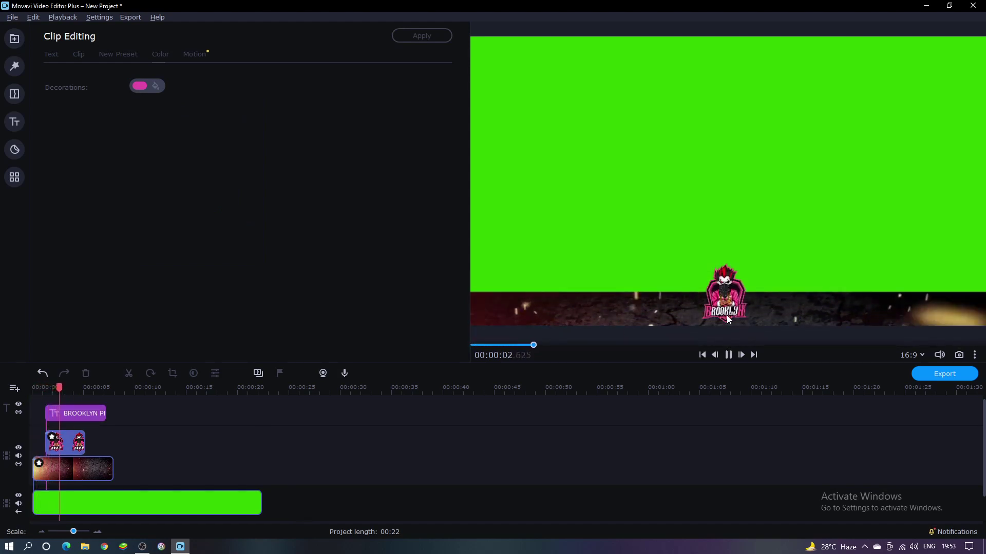
key(space)
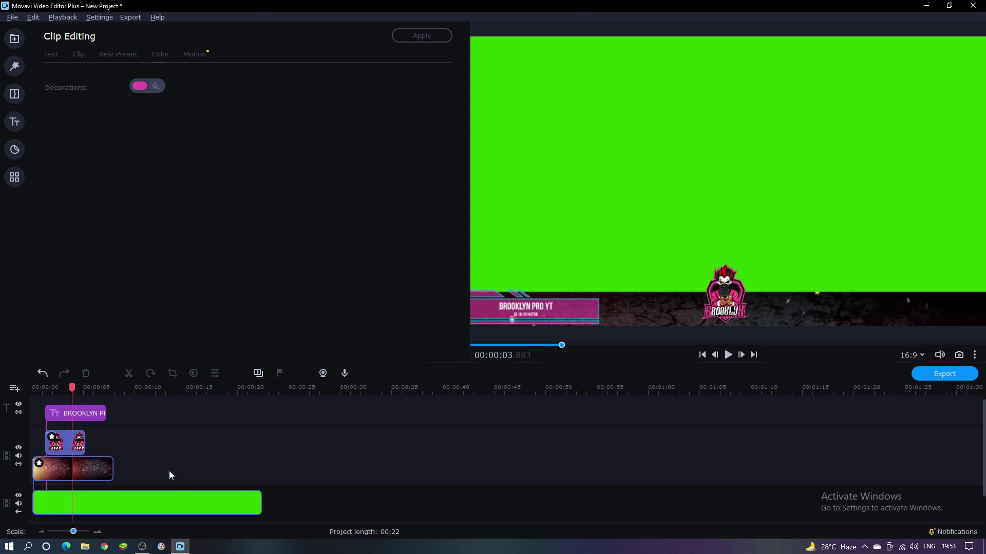
Add the Studio opening title at about 1.25 s, on a title track below the BROOKLYN PRO YT title.
drag(73, 392, 44, 391)
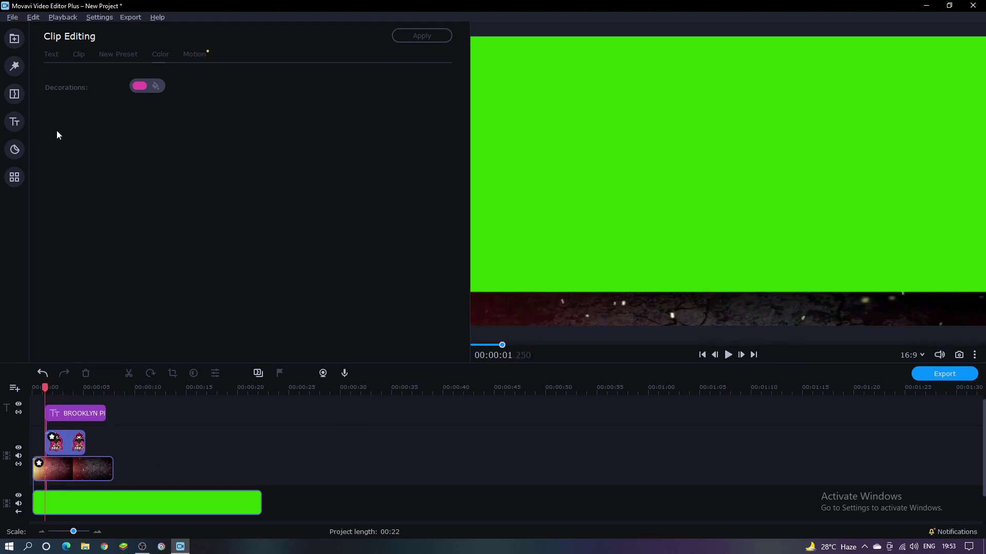
click(23, 39)
click(14, 122)
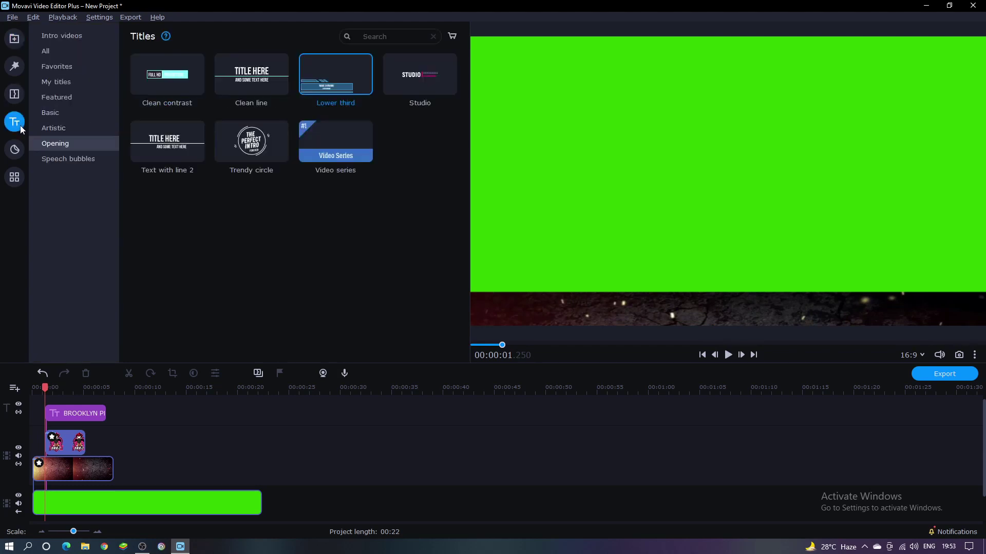
click(420, 75)
drag(421, 74, 46, 439)
Replace the Studio title's three text lines with INSTA n FF, the Instagram handle, and FF followed by the player's ID number.
click(789, 223)
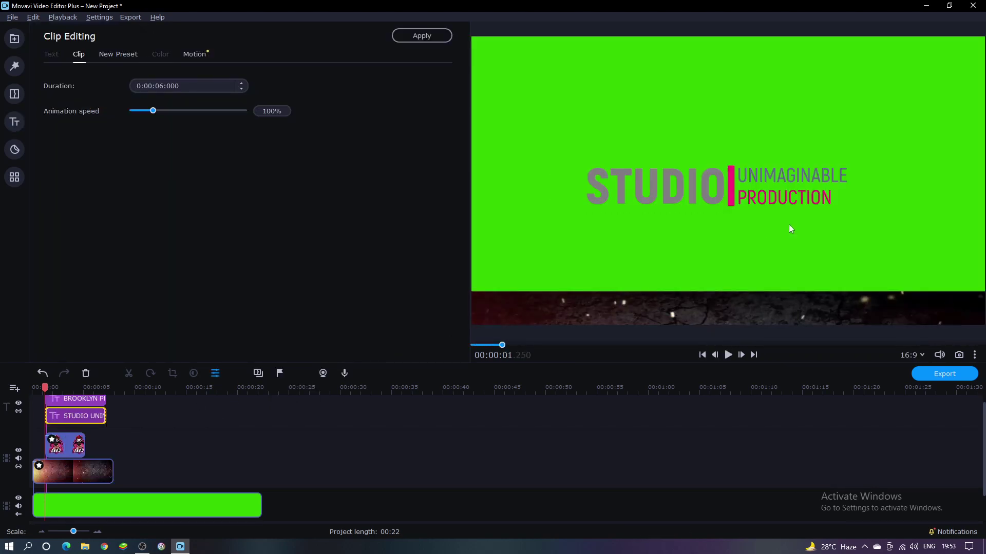
click(688, 193)
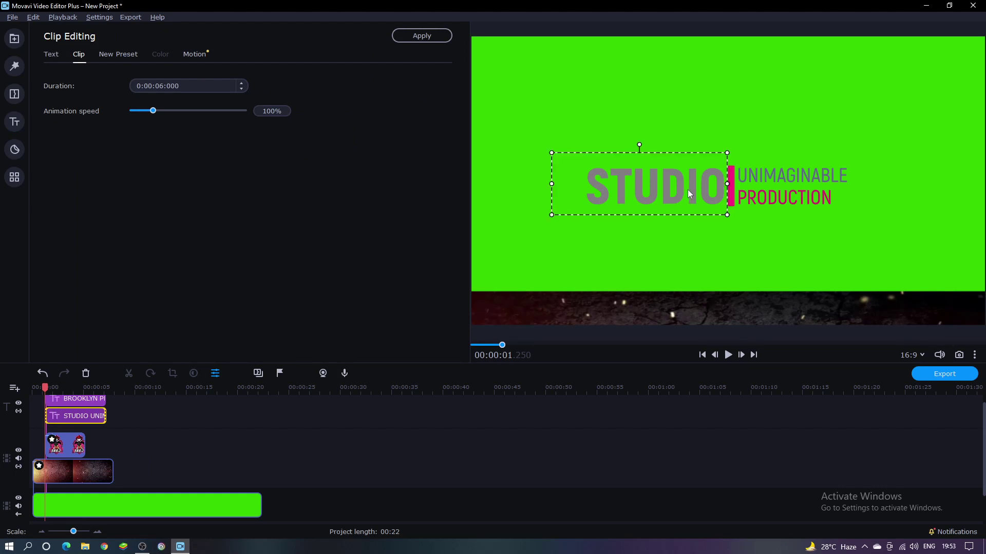
double_click(688, 190)
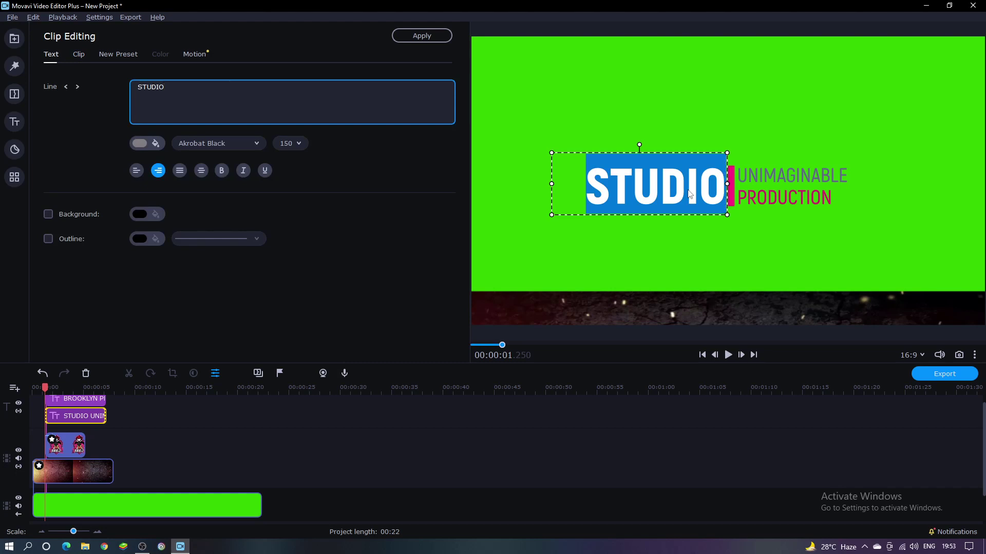
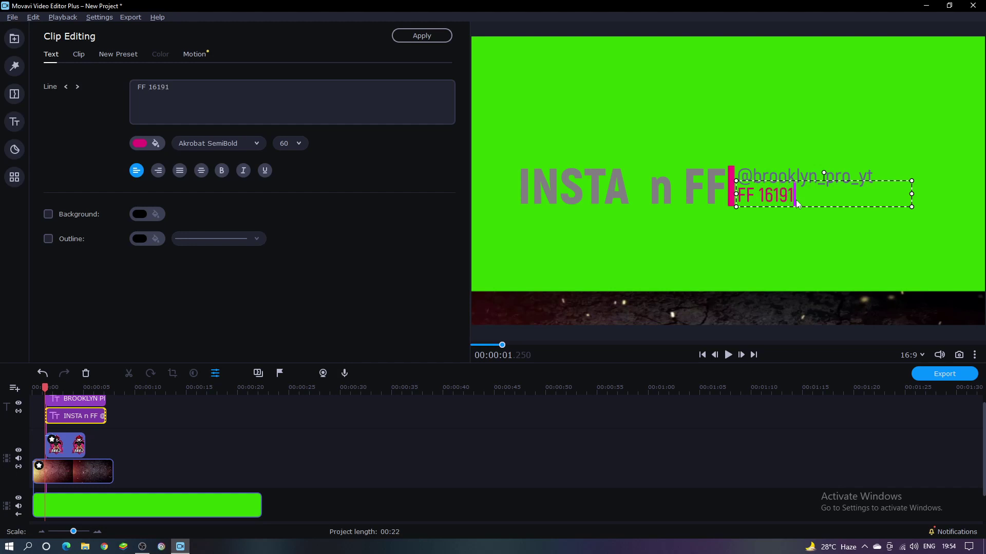
text(619144708)
click(768, 249)
Change the large INSTA n FF text to INSTAGRAM and widen its text box to fit the word on one line.
click(720, 181)
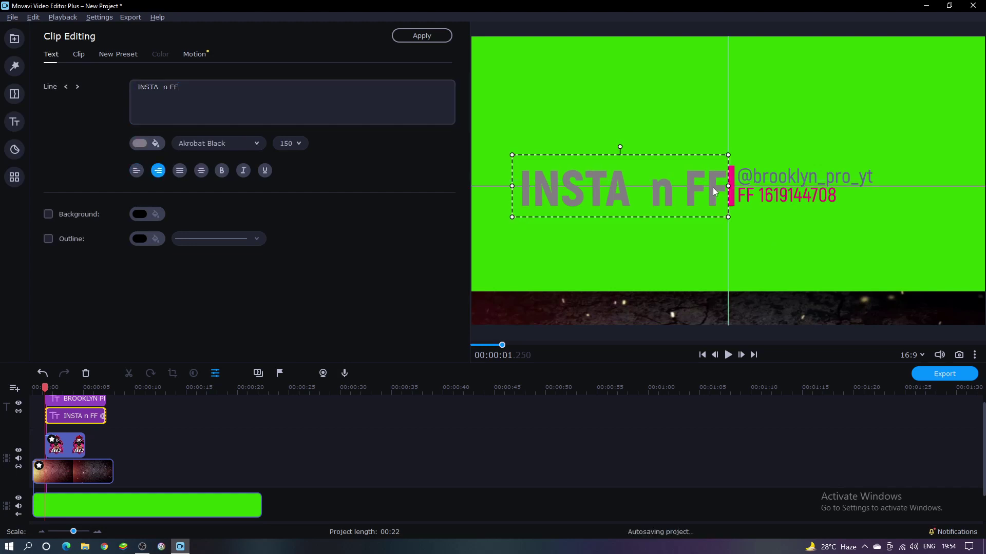
double_click(715, 193)
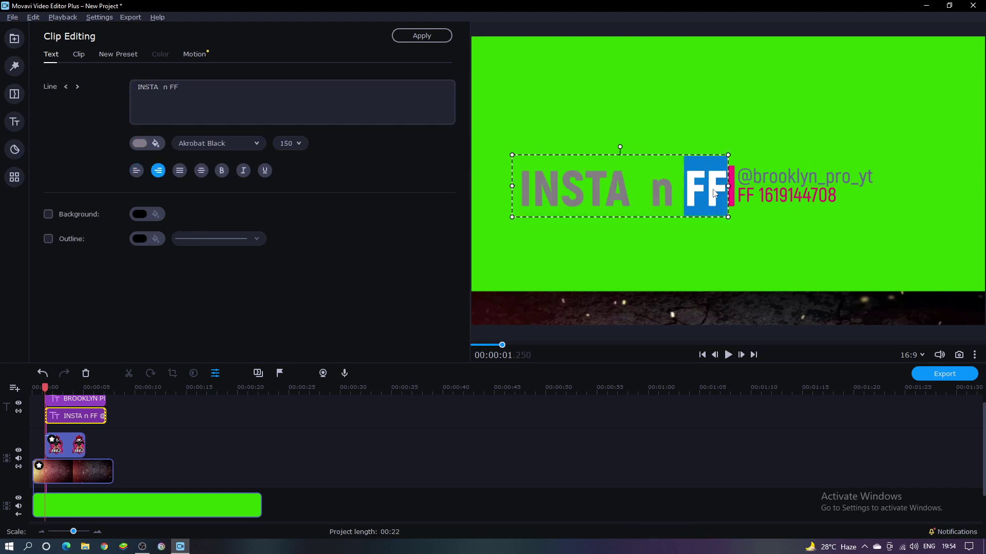
key(BackSpace)
key(BackSpace)
key(BackSpace)
key(BackSpace)
key(BackSpace)
text(GRAM)
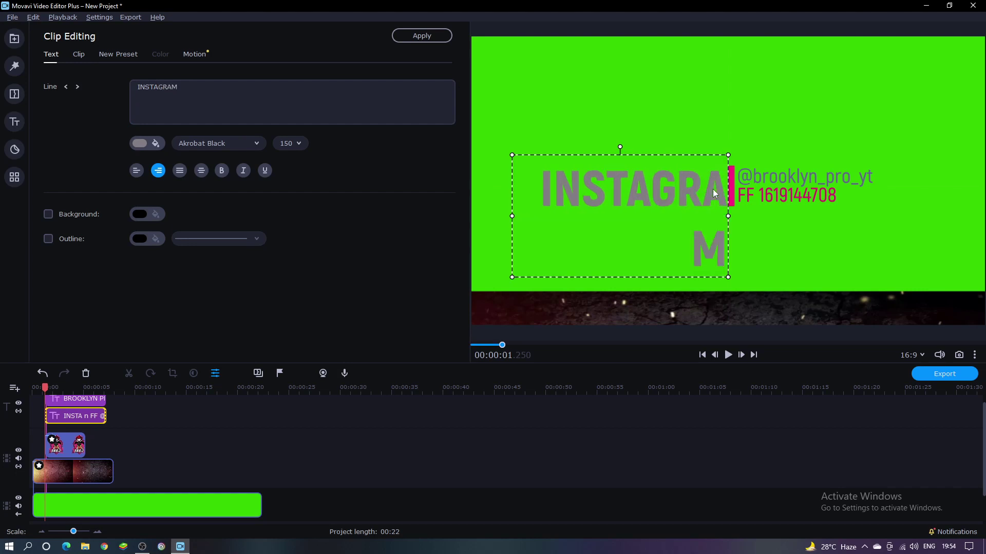
drag(512, 216, 496, 220)
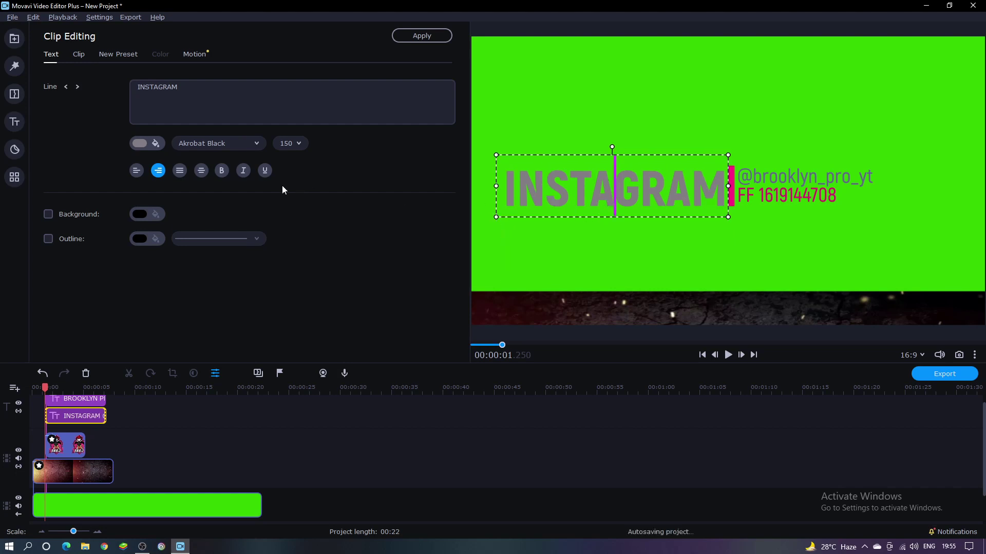
Scale down the INSTAGRAM text box, keeping it against the pink divider bar.
click(583, 262)
click(513, 195)
mouse_move(512, 193)
mouse_down()
mouse_move(535, 194)
mouse_move(510, 190)
mouse_up()
drag(731, 217, 663, 205)
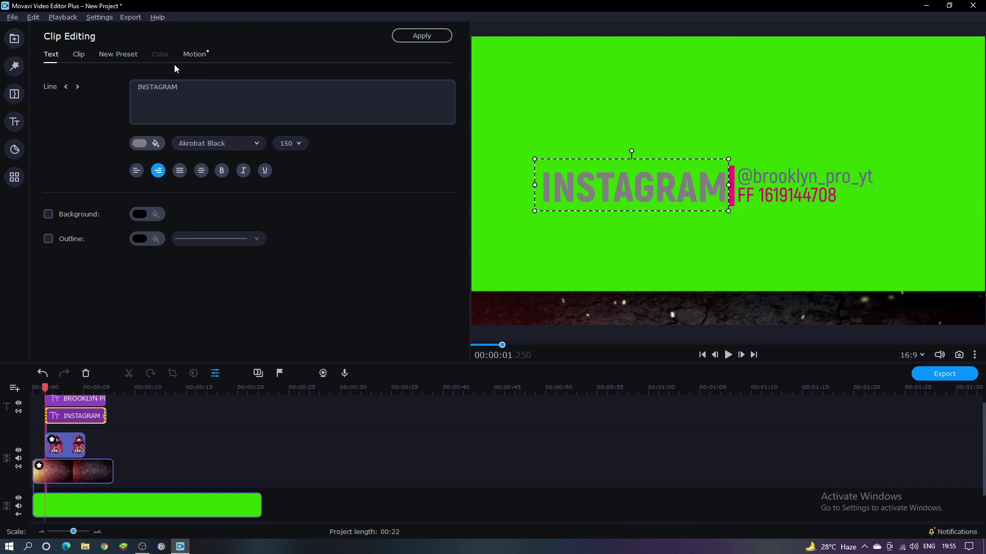
Set the INSTAGRAM text colour to white.
double_click(593, 200)
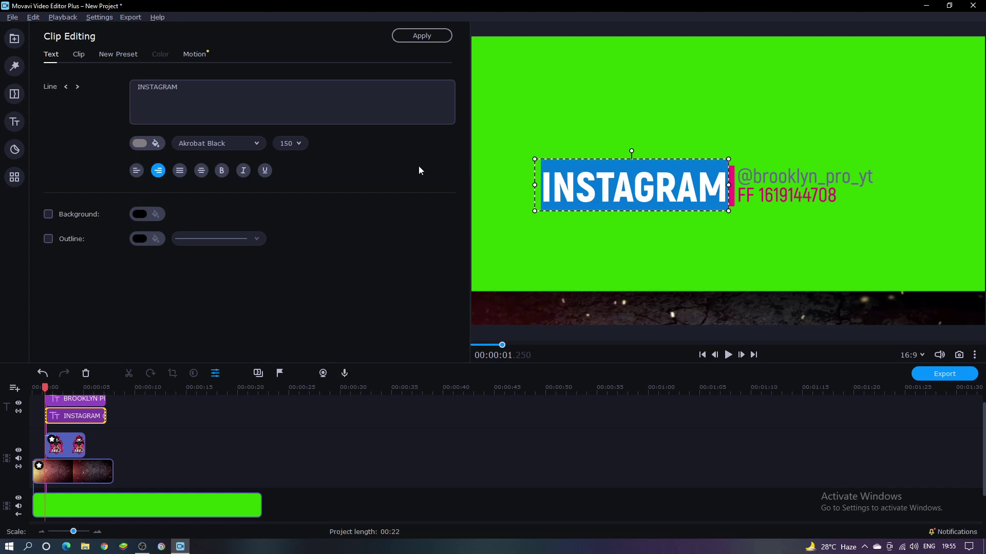
click(155, 144)
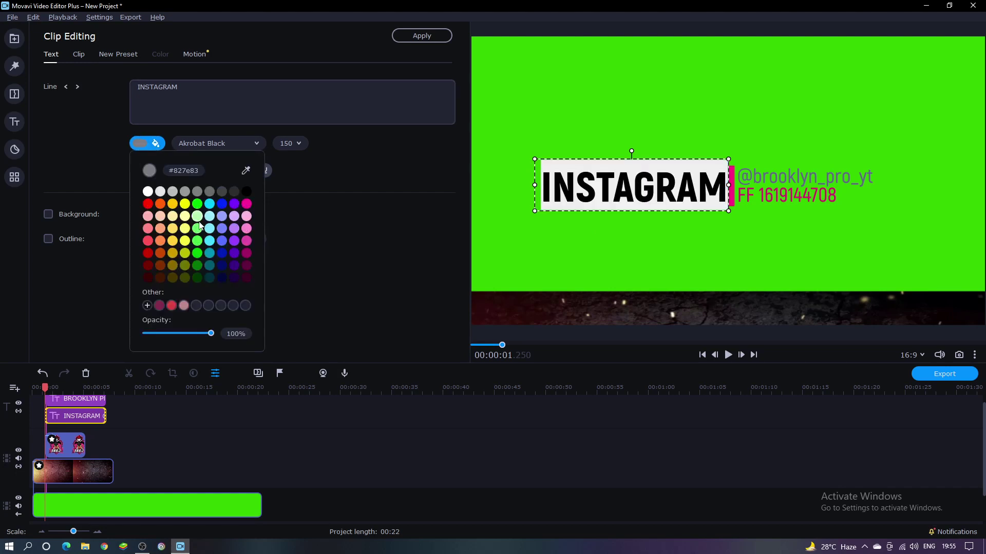
click(151, 193)
click(510, 235)
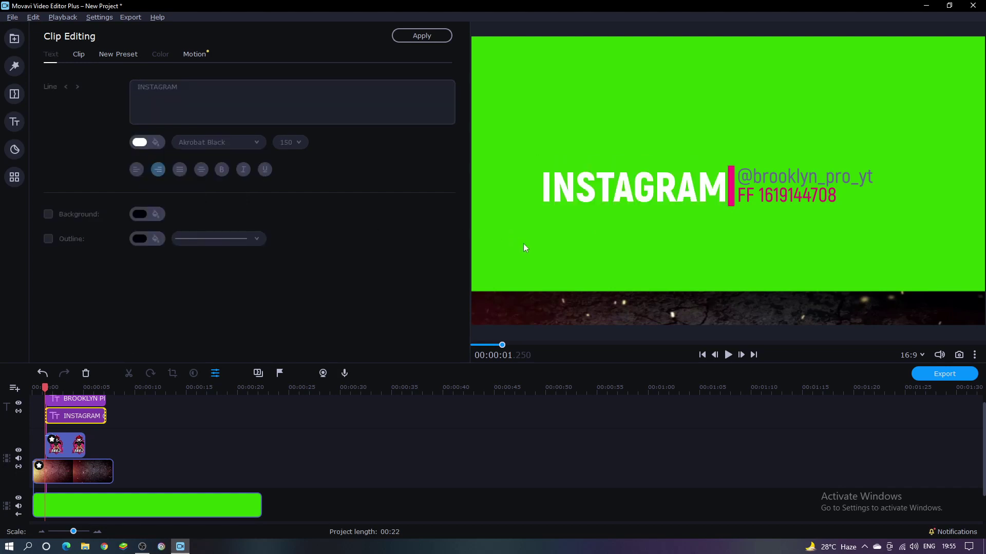
Select all elements of the INSTAGRAM title, scale them down together and move them onto the right end of the Volcano strip.
drag(490, 129, 938, 255)
drag(909, 210, 693, 182)
drag(630, 177, 913, 312)
Recolour the Instagram handle text after the @ sign to green #03c705.
click(923, 307)
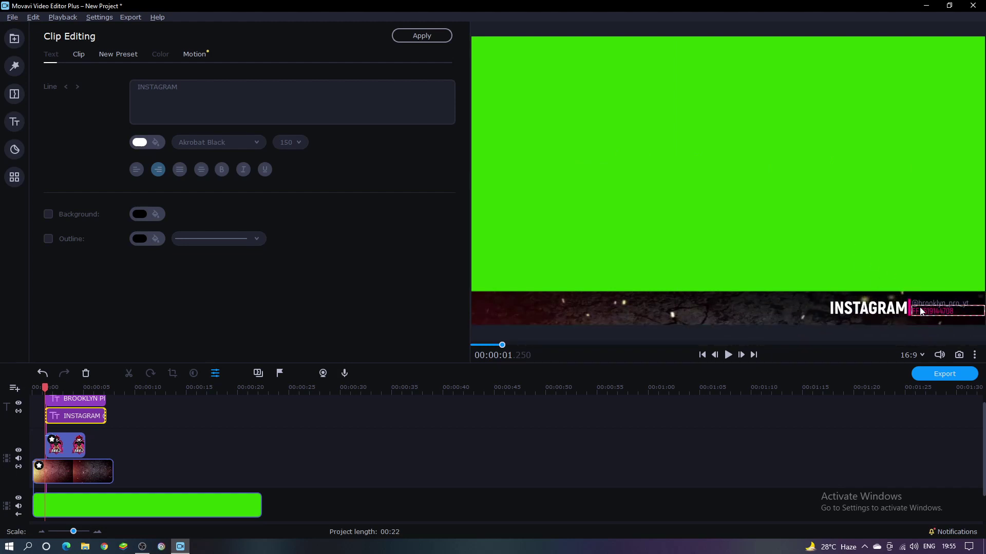
double_click(922, 307)
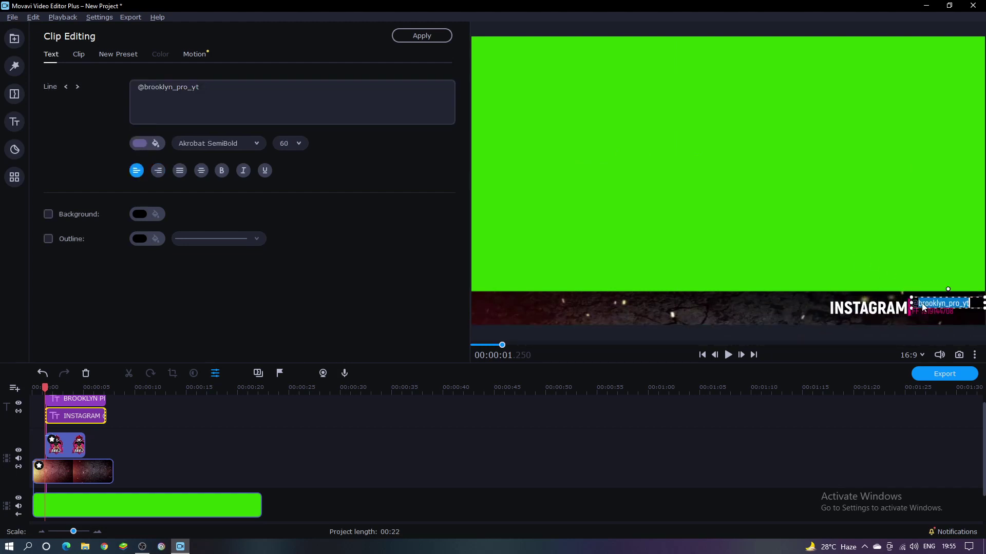
click(139, 146)
click(197, 253)
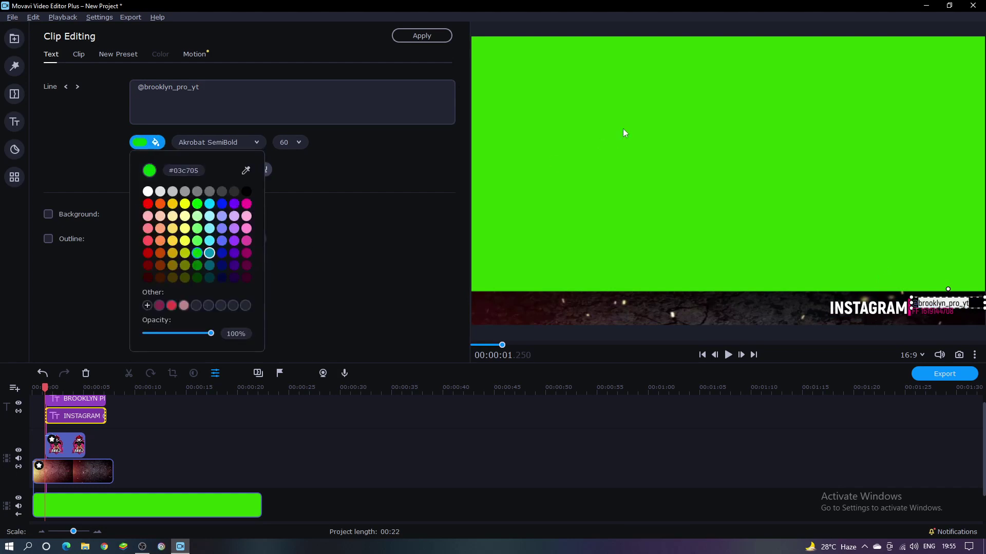
click(636, 187)
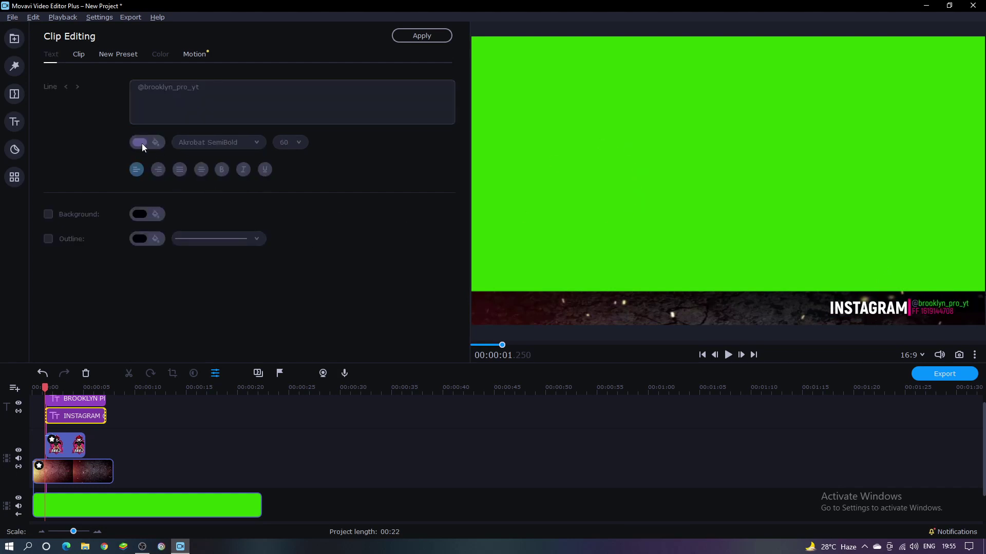
Recolour the Instagram handle text after the @ sign from green to cyan and check the @ sign beside it.
click(930, 305)
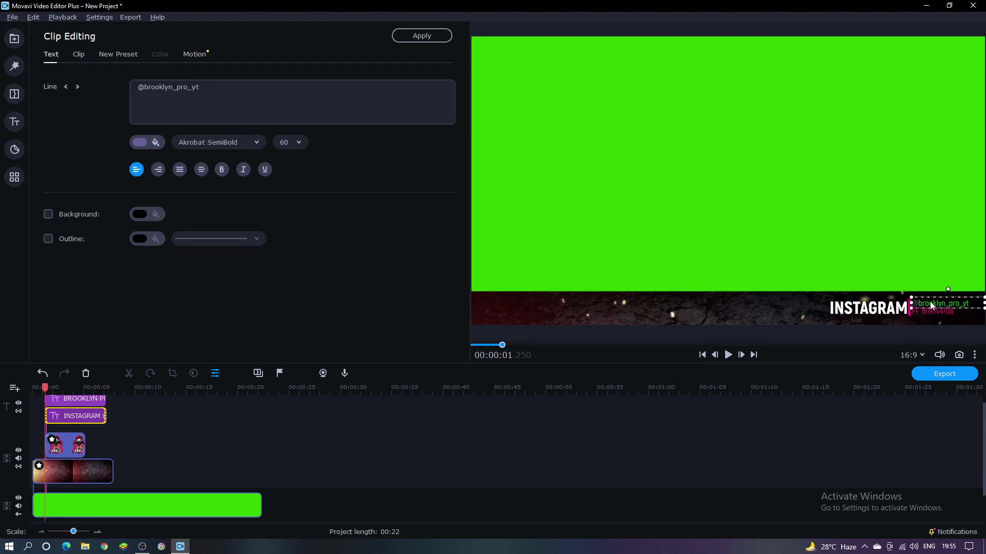
double_click(930, 304)
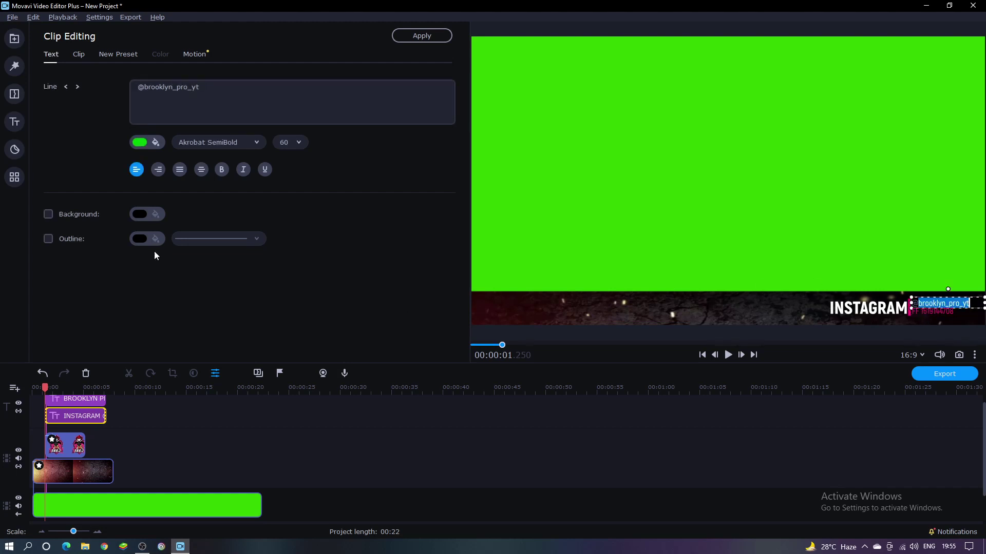
click(140, 142)
click(211, 240)
click(688, 218)
click(913, 305)
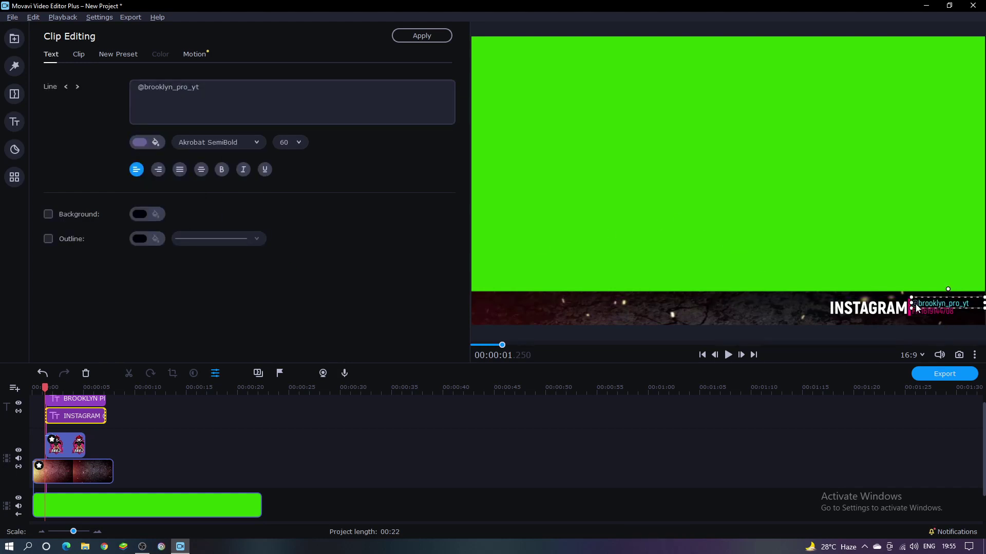
Check the frame where both titles end at about 6.3 s and play the overlay from the start.
drag(88, 388, 97, 389)
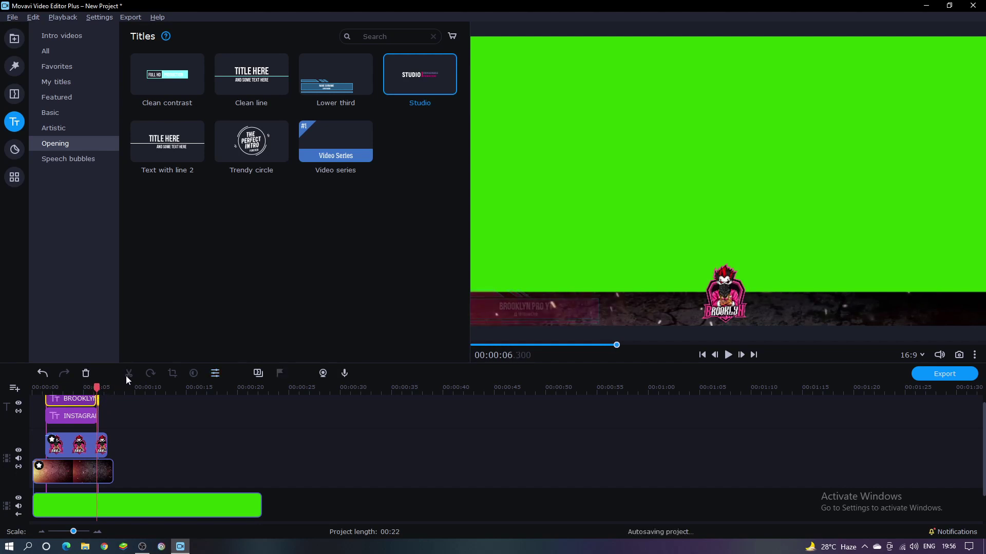
click(127, 414)
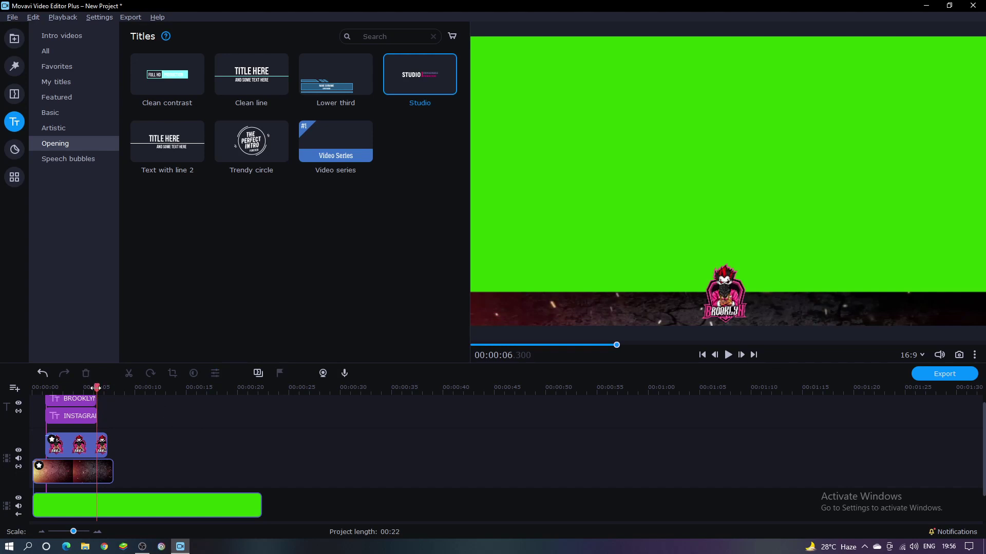
key(Home)
key(space)
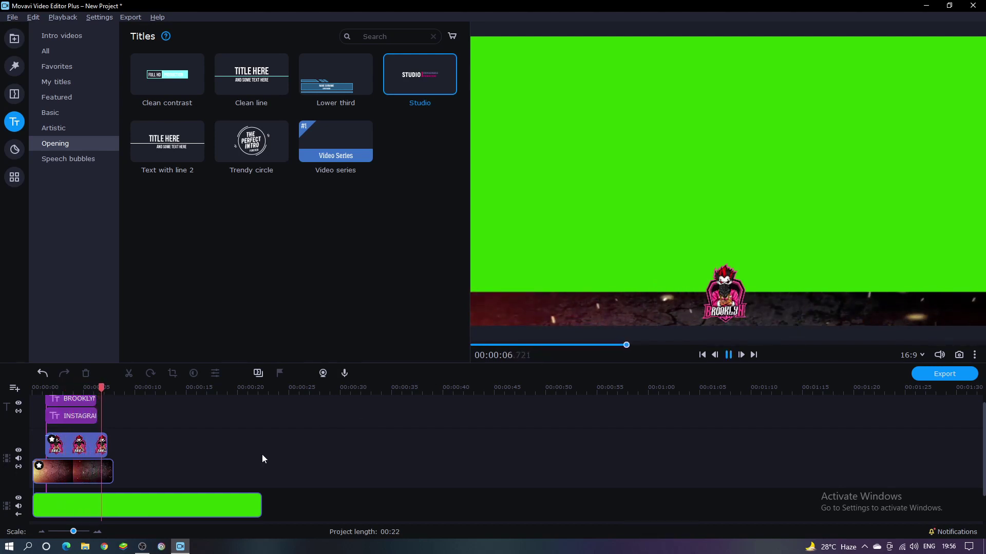
Add an advanced animation keyframe to the logo clip at 6.5 s, holding the logo in its current position.
click(90, 450)
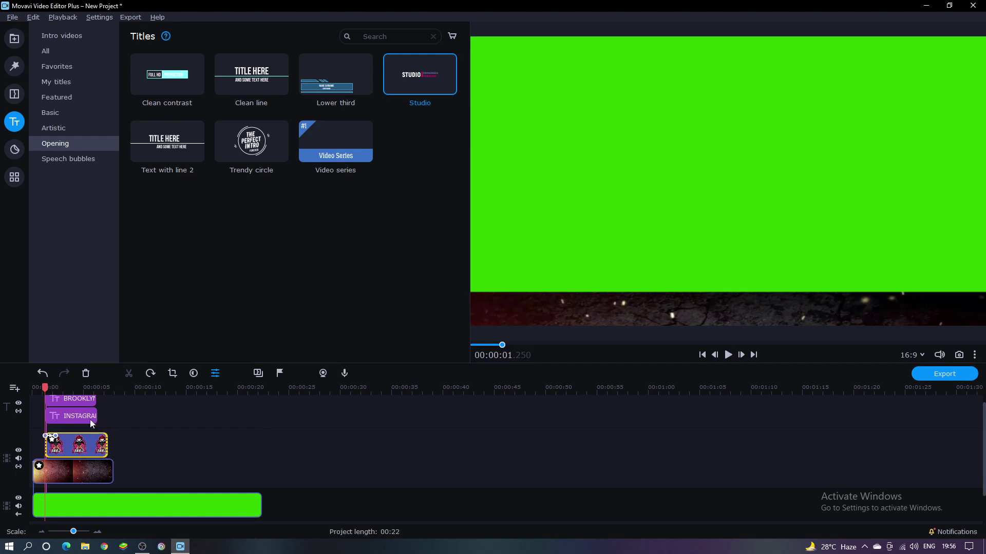
drag(44, 388, 99, 400)
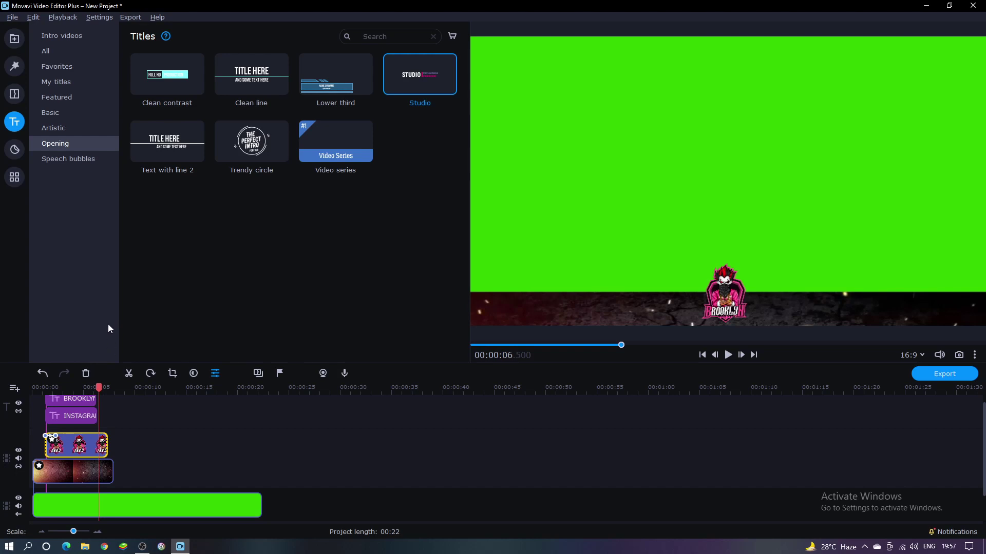
click(15, 66)
click(15, 94)
click(15, 122)
click(14, 150)
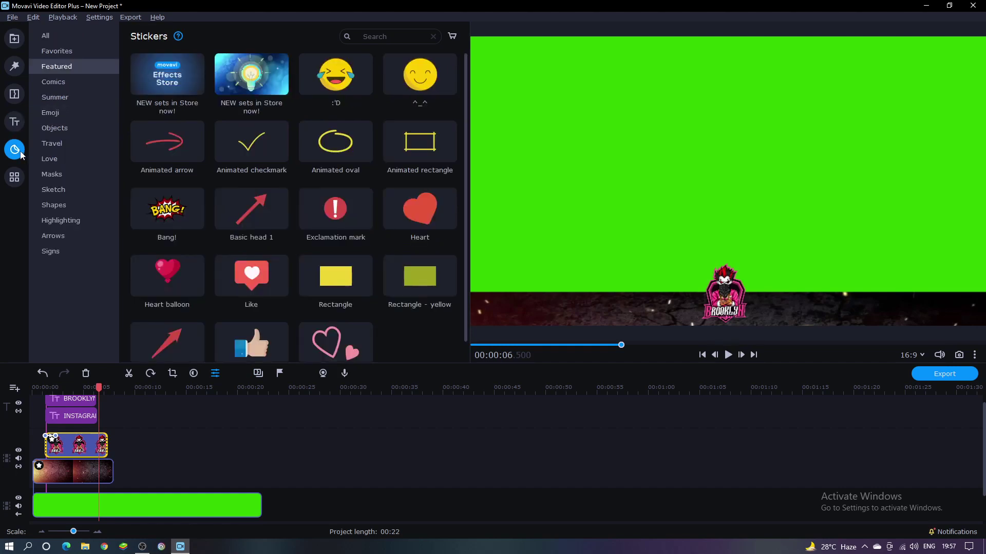
click(14, 66)
click(14, 38)
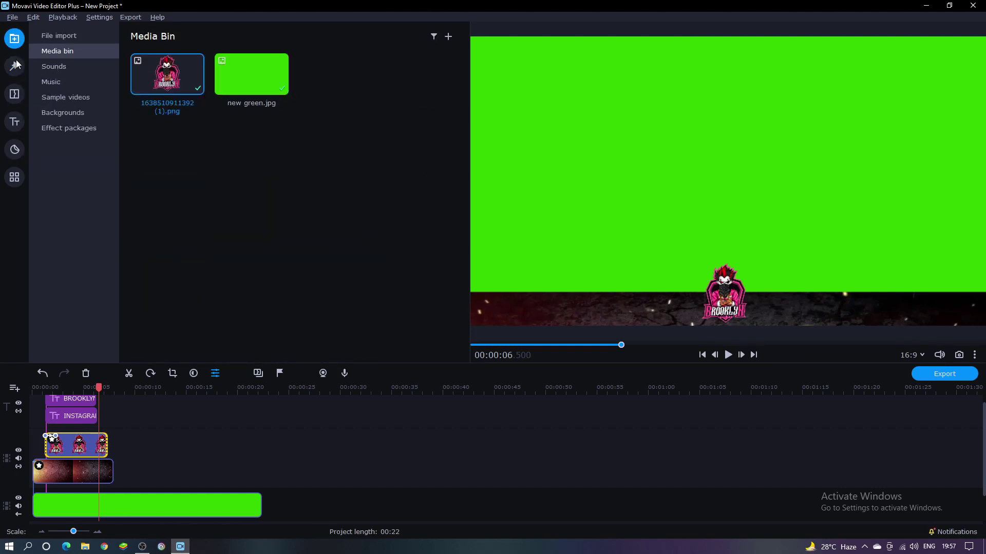
click(15, 178)
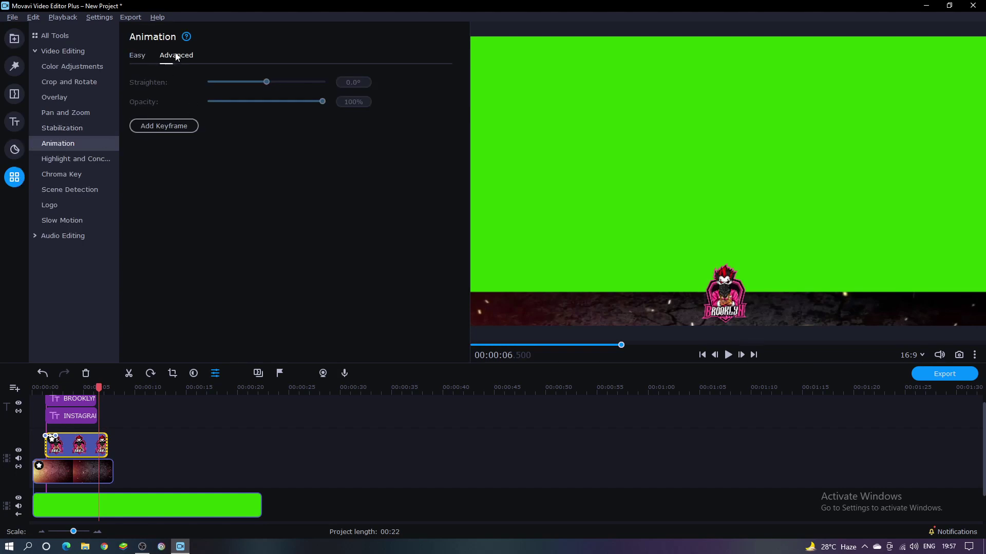
click(164, 126)
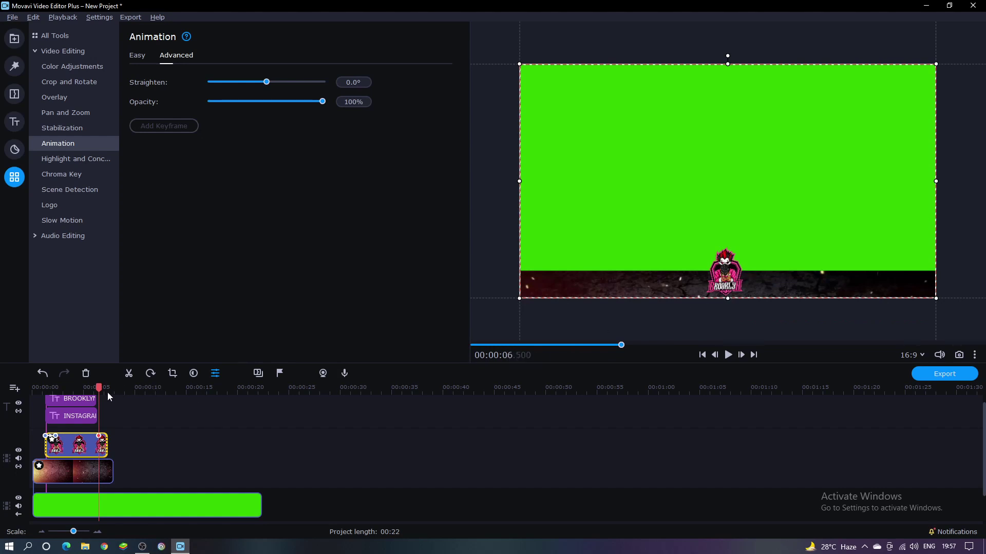
Add a logo keyframe at 7.3 s with the logo moved down below the frame, and preview its exit.
drag(101, 389, 106, 389)
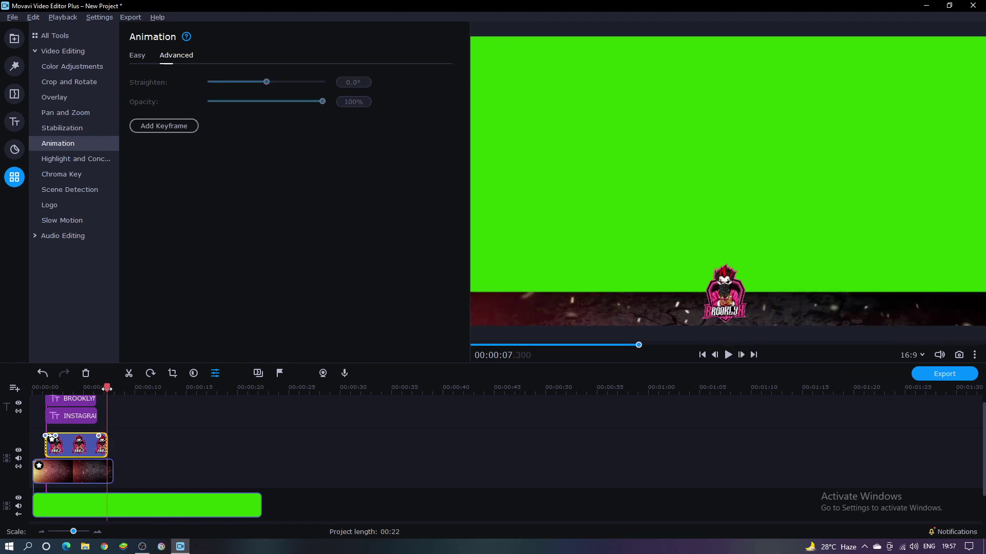
click(166, 130)
drag(762, 270, 762, 321)
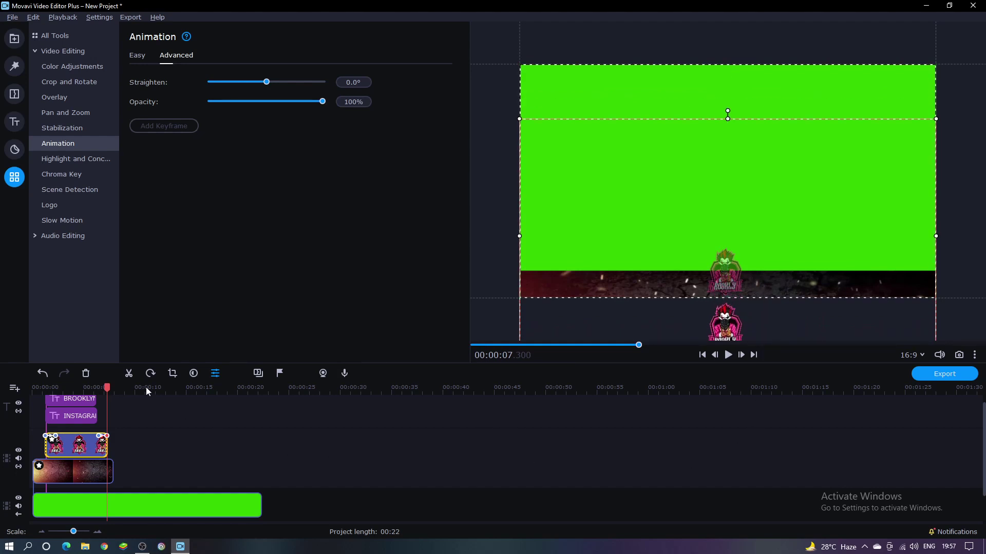
click(91, 388)
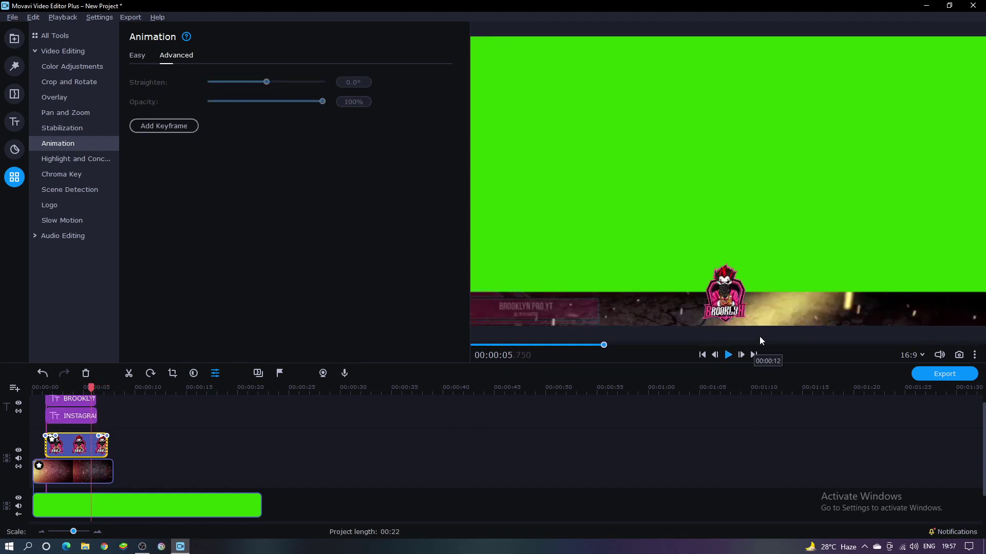
key(space)
key(space)
Animate the Volcano strip's exit with a holding keyframe near its end and one at 7.8 s with the strip moved below the frame.
click(104, 471)
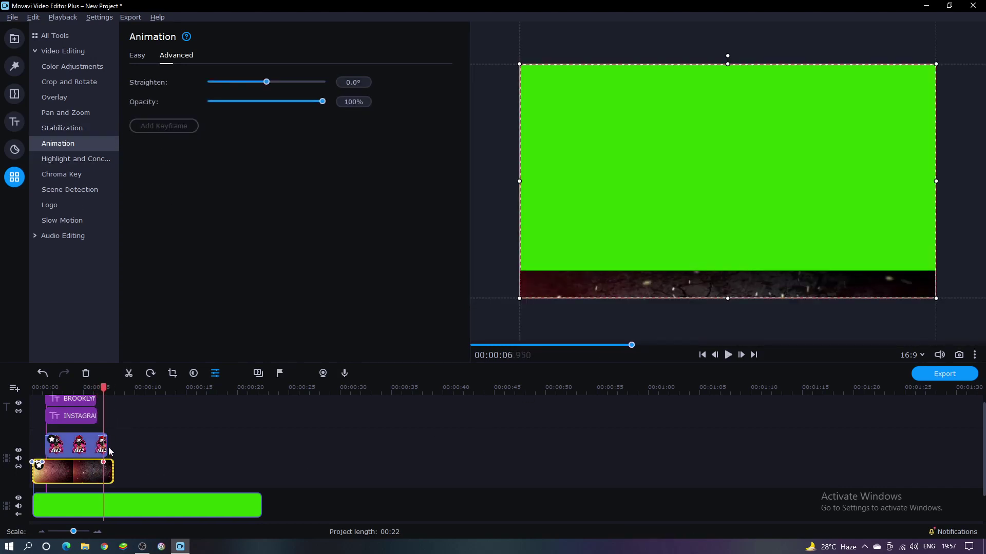
drag(104, 462, 105, 463)
click(112, 394)
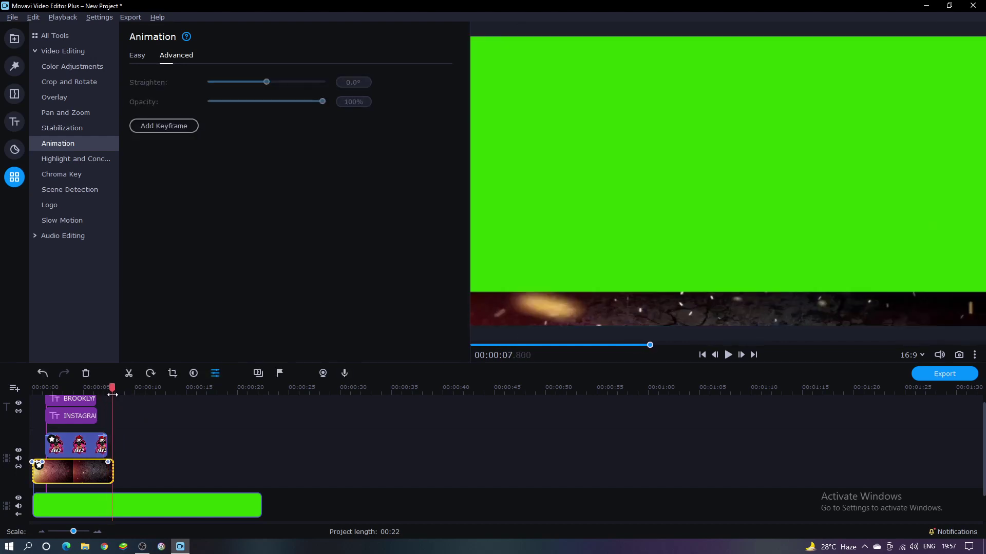
click(147, 125)
drag(740, 175, 743, 211)
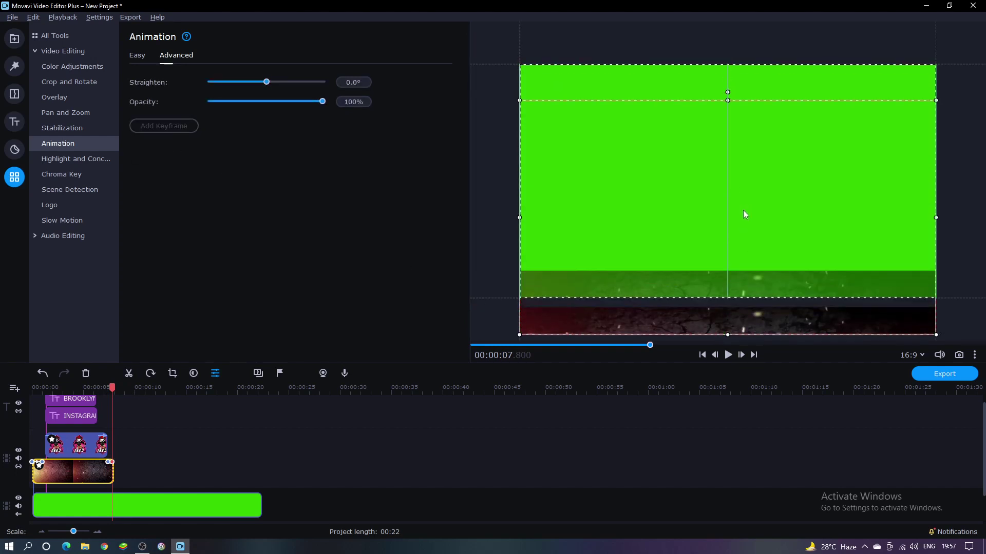
click(192, 435)
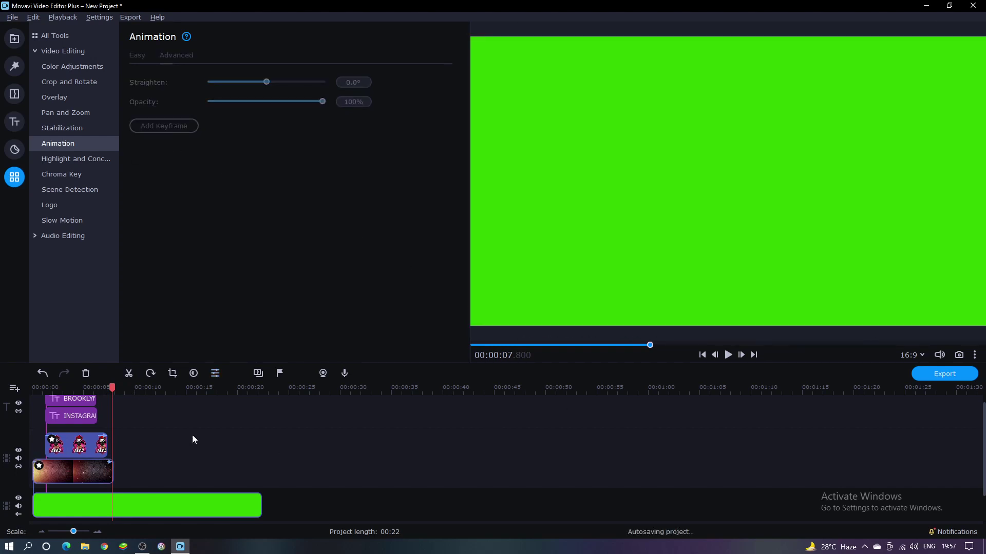
Shorten the green background clip to about 9 s so it ends shortly after the Volcano strip.
click(113, 387)
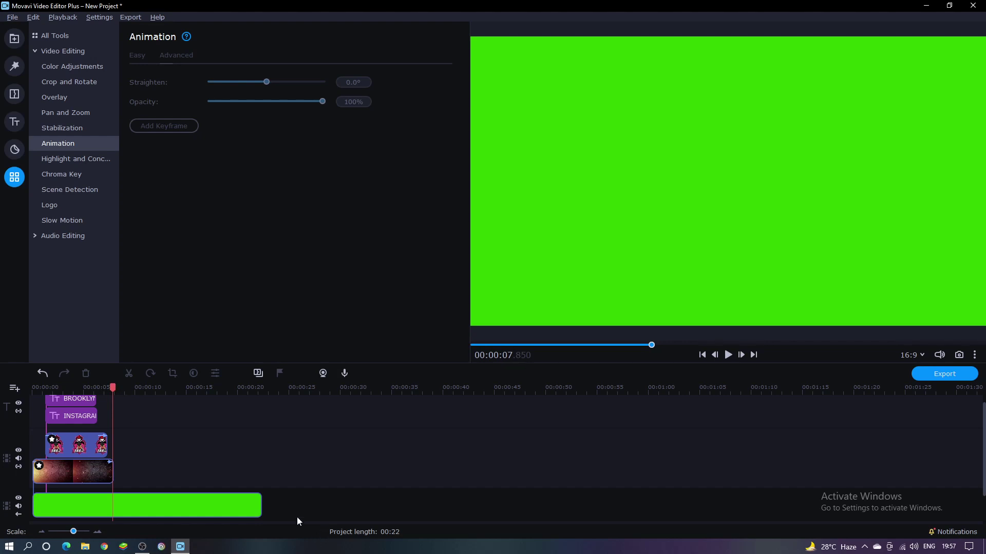
drag(262, 510, 128, 478)
click(153, 457)
Play the whole overlay from the start to check the entrance and exit animations, and return to the beginning.
key(Home)
click(210, 443)
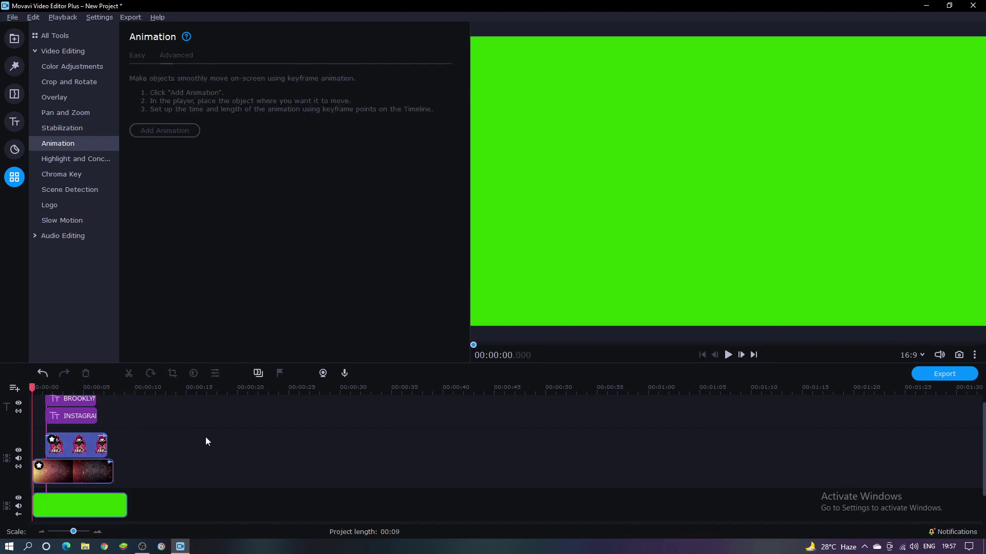
key(space)
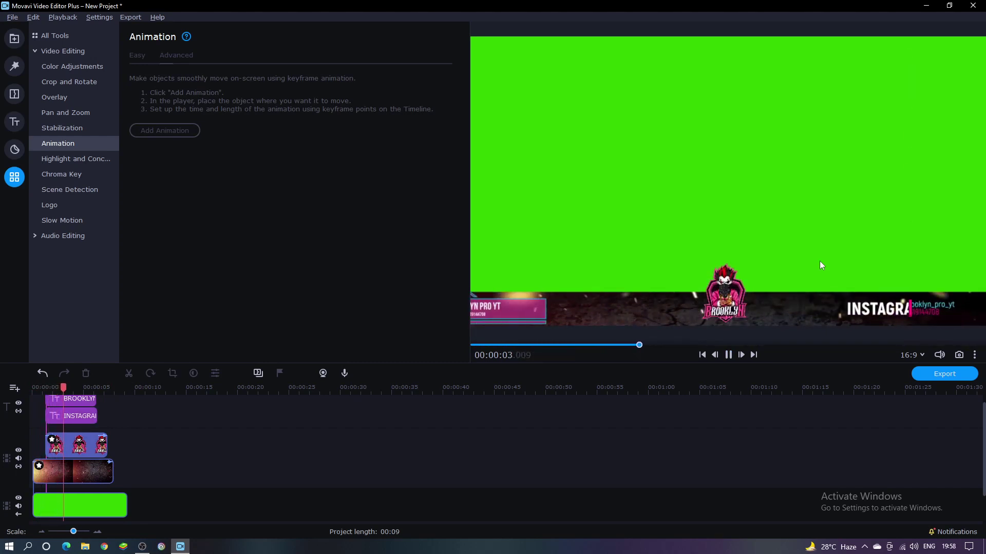
click(14, 149)
key(End)
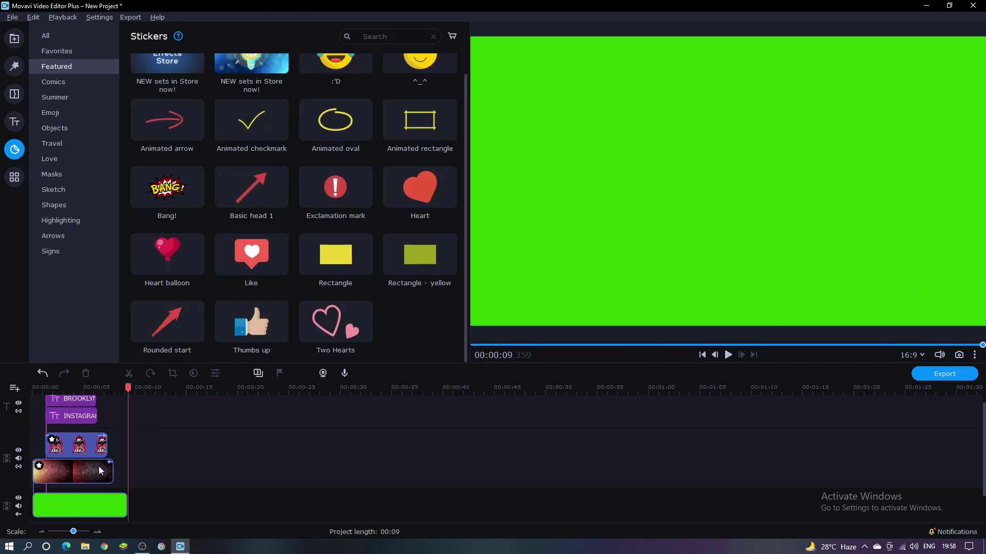
key(Home)
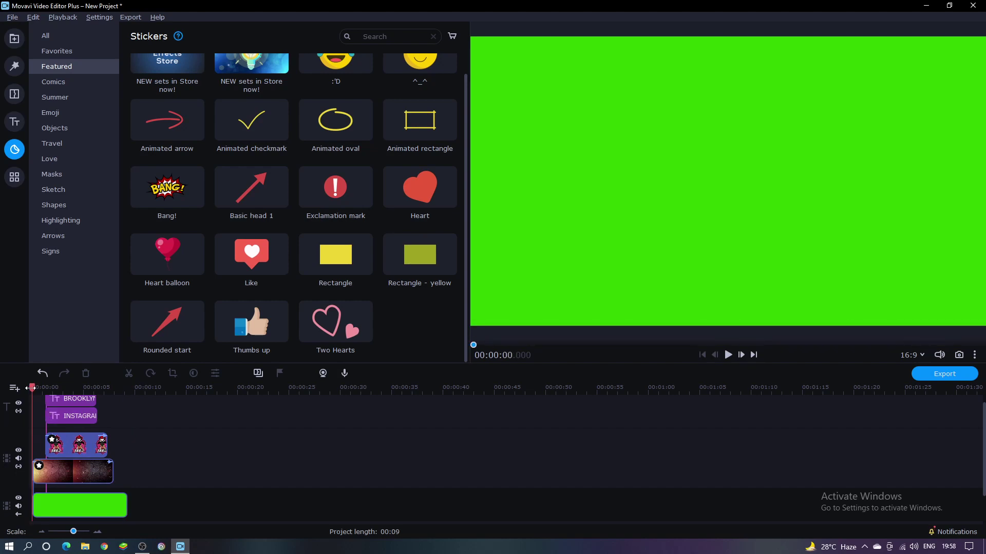
Export the video to the Desktop as an MP4 titled "animated overlay tutorial" in High quality and close the output folder.
click(968, 375)
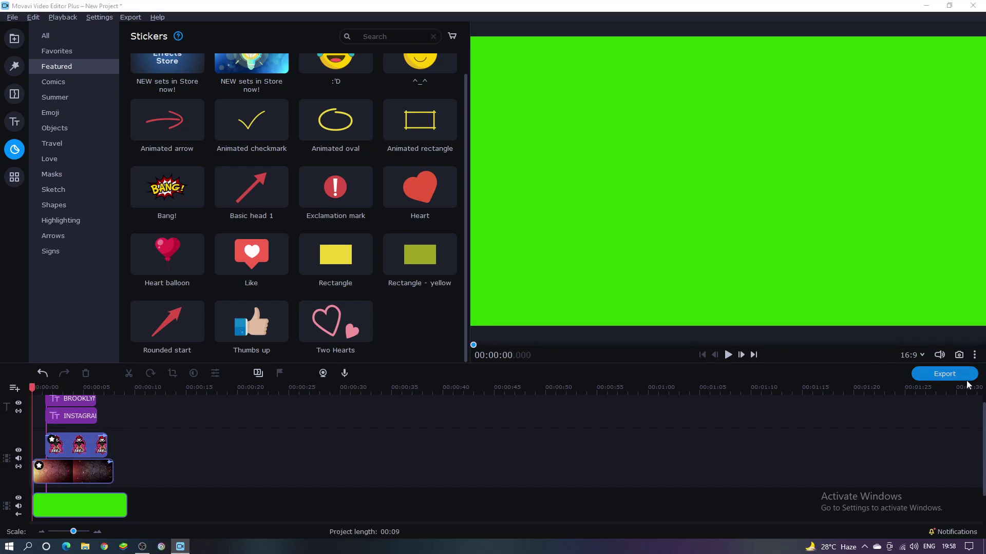
click(508, 197)
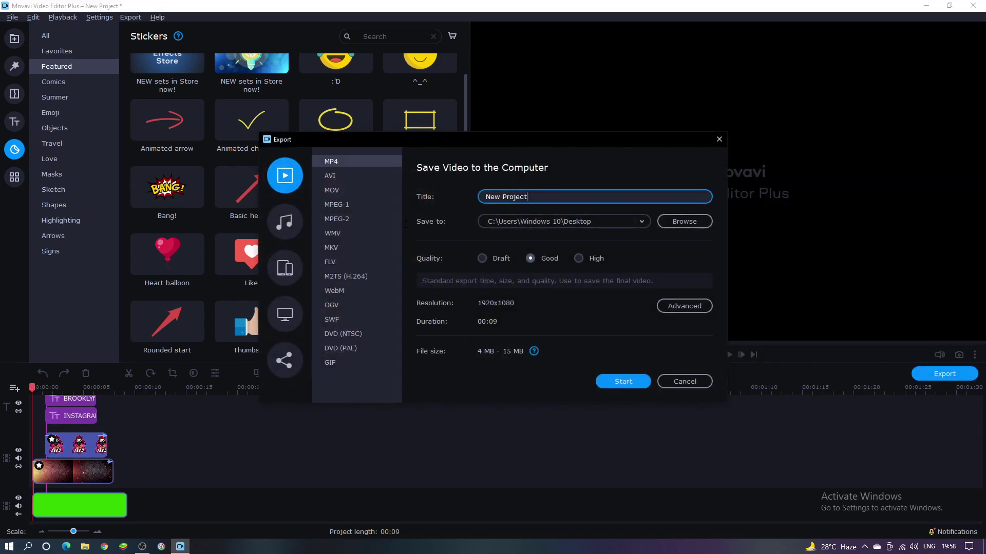
text(animated overlay)
text(tutorial)
click(581, 258)
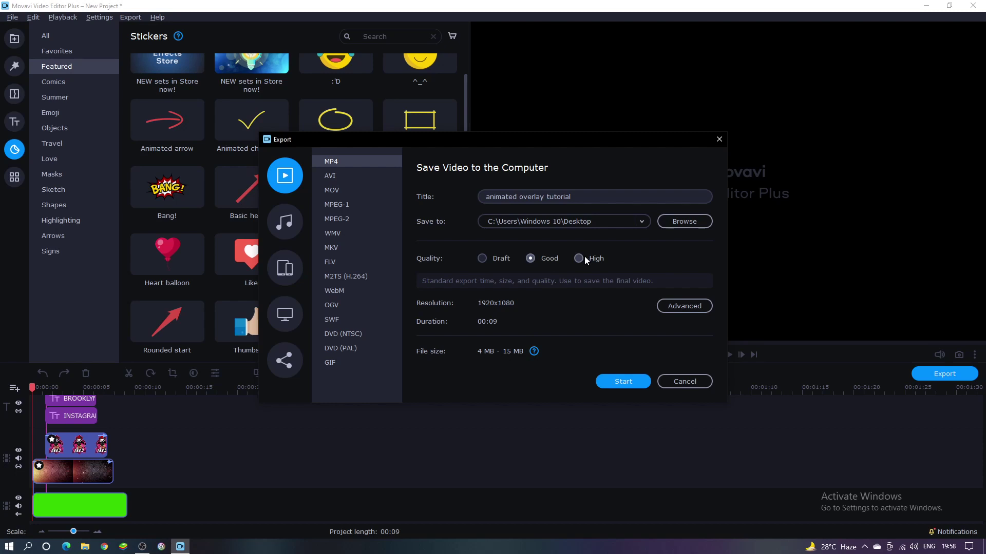
click(623, 381)
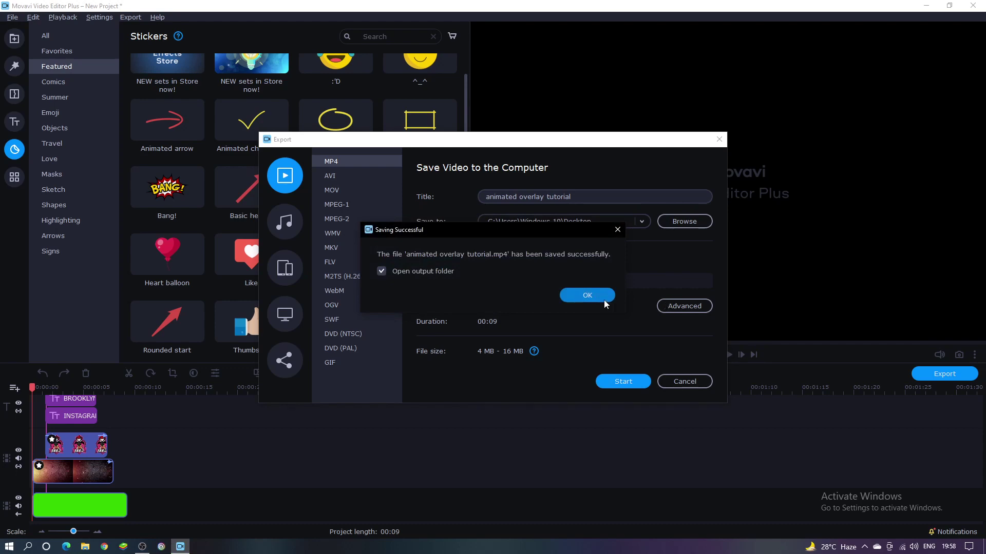
click(601, 297)
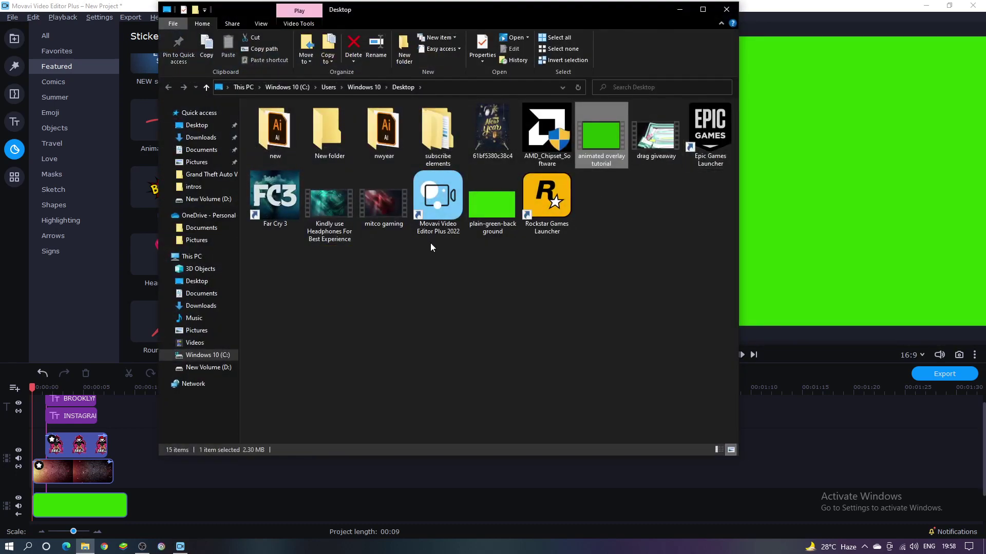
click(725, 8)
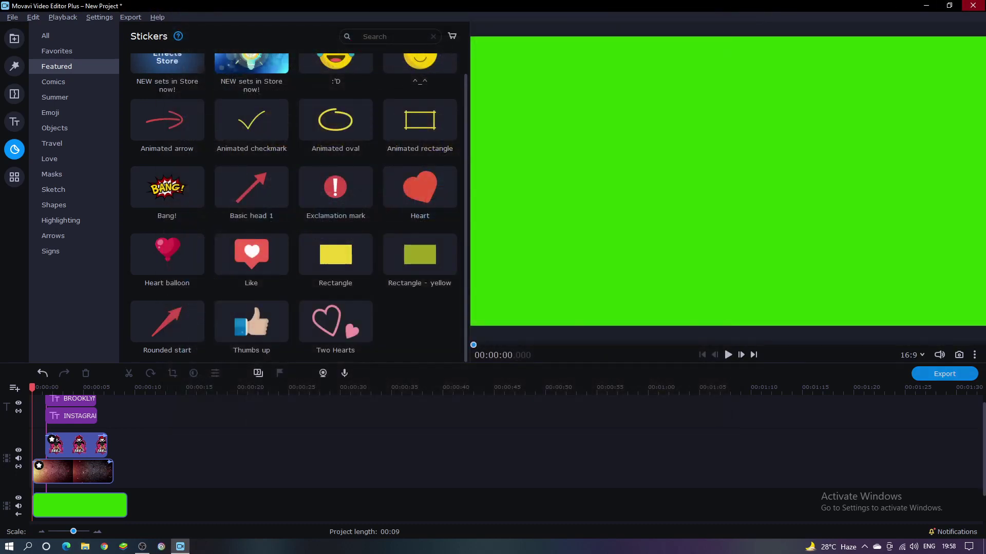
Close the editor, saving the project as "animated overlay" in the Projects folder.
key(alt+F4)
click(479, 292)
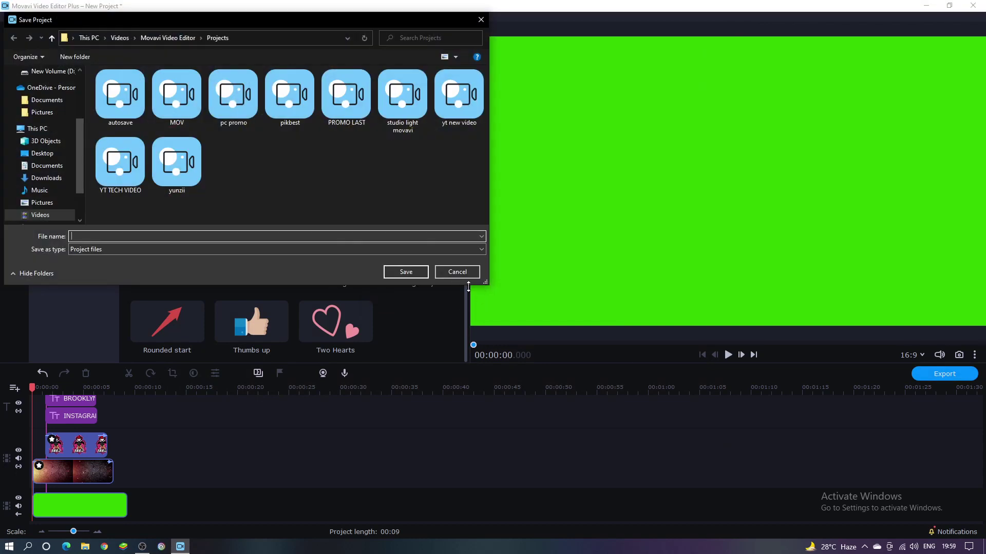
text(animated overlay)
key(Return)
Play the exported "animated overlay tutorial" video from the desktop, close it and reopen Movavi Video Editor Plus.
key(super+d)
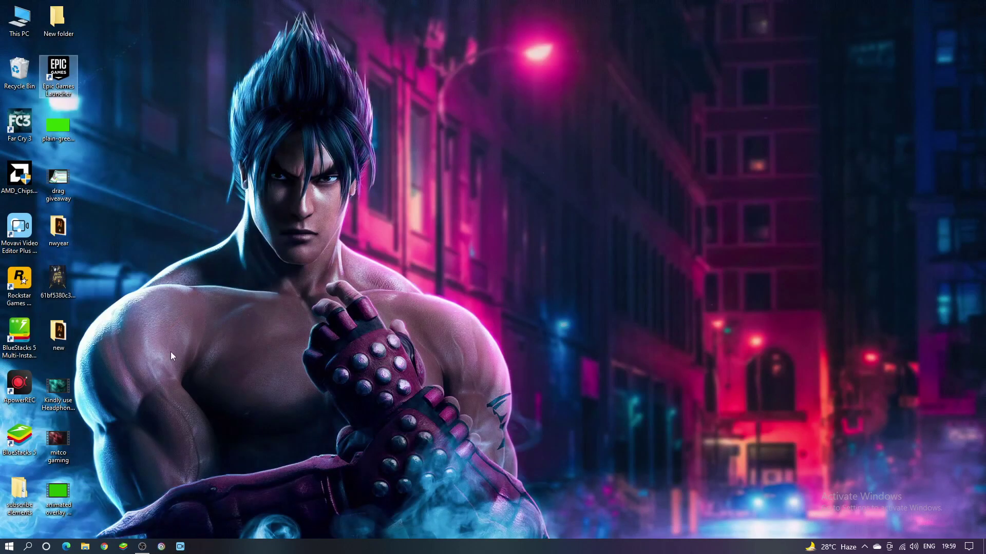
double_click(64, 509)
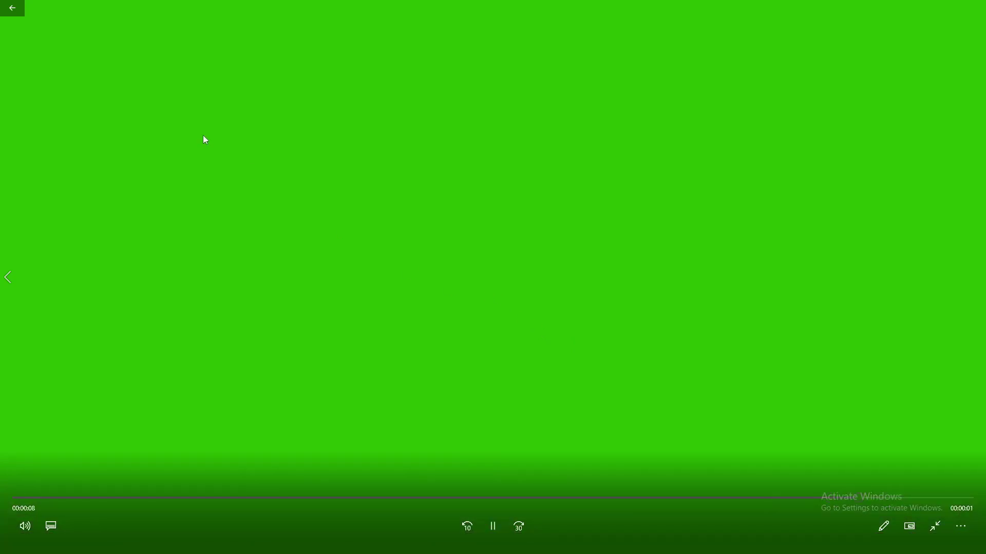
click(972, 8)
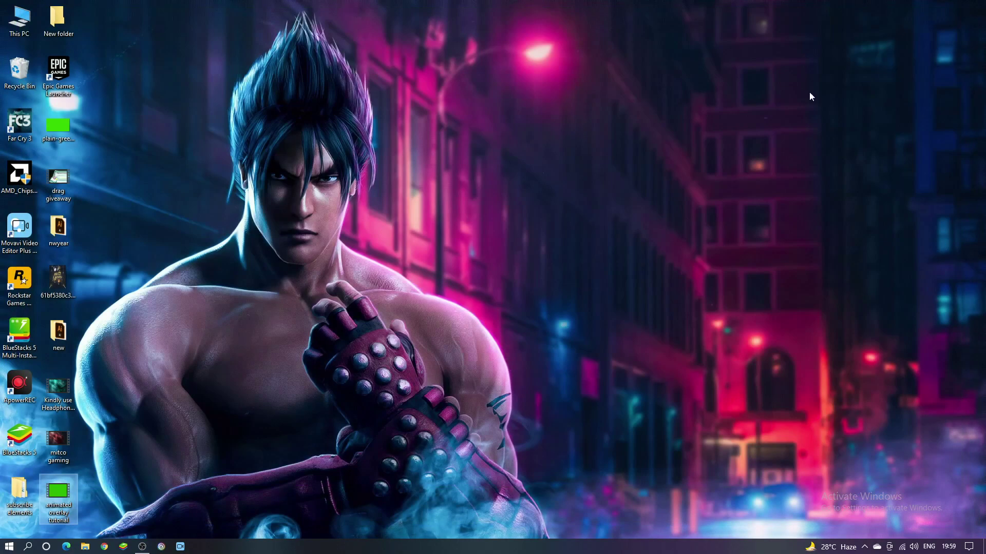
click(180, 547)
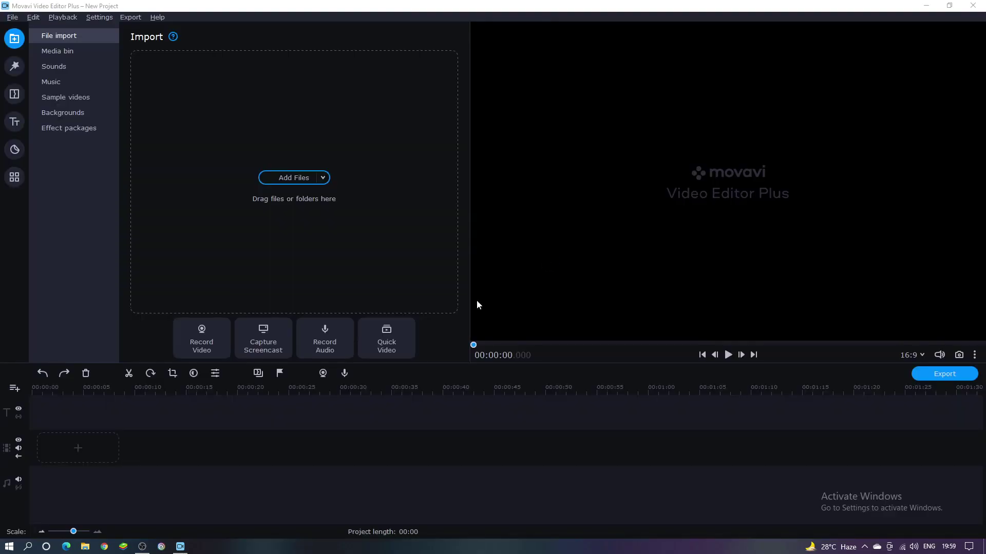
Import the "ae tutorial logo" video from the intros folder on drive D, dismissing the update notice.
click(284, 177)
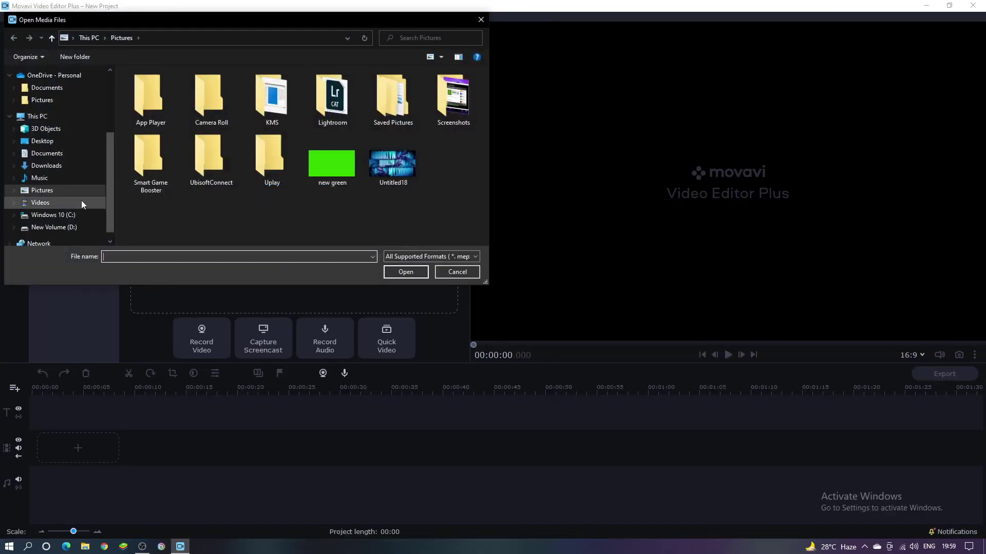
click(83, 211)
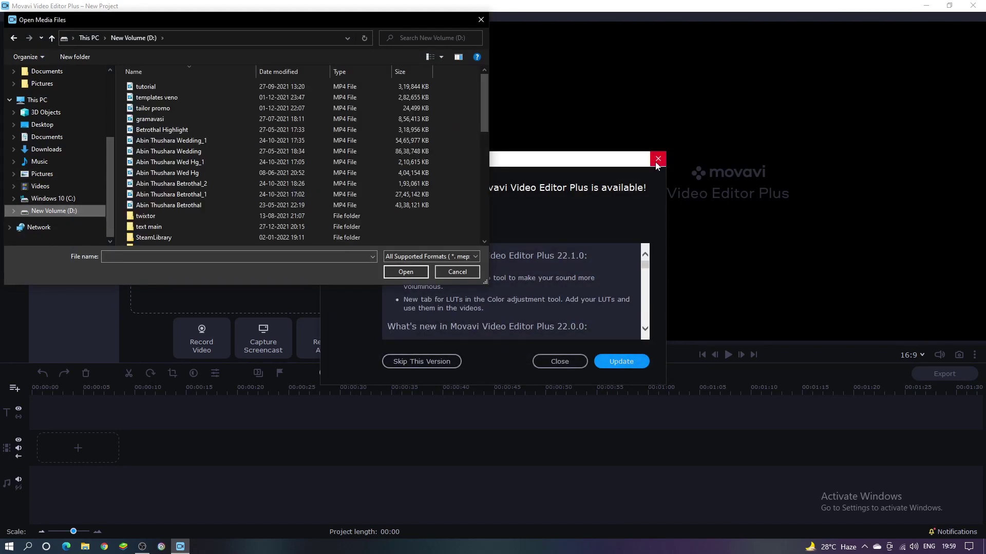
click(657, 159)
scroll(149, 202, down, 8)
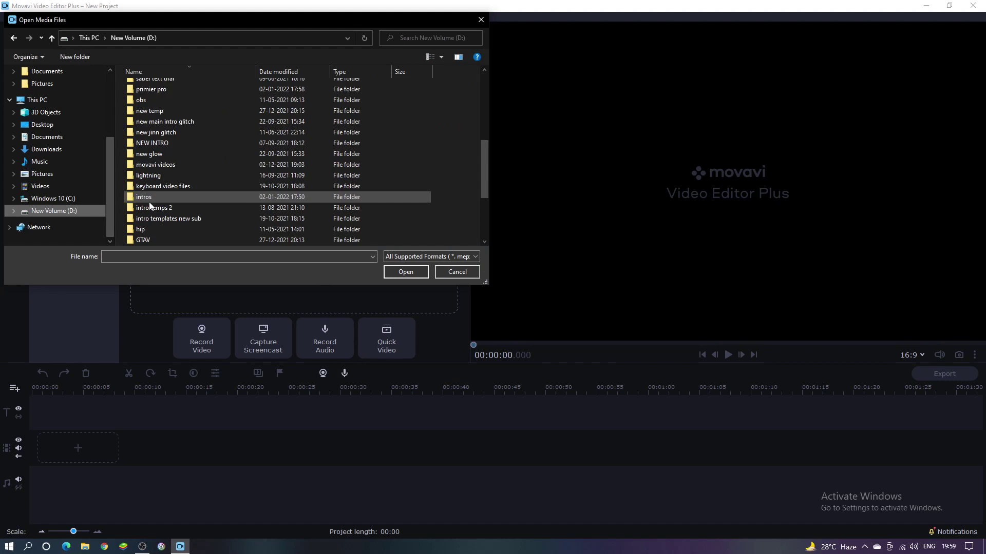
double_click(149, 201)
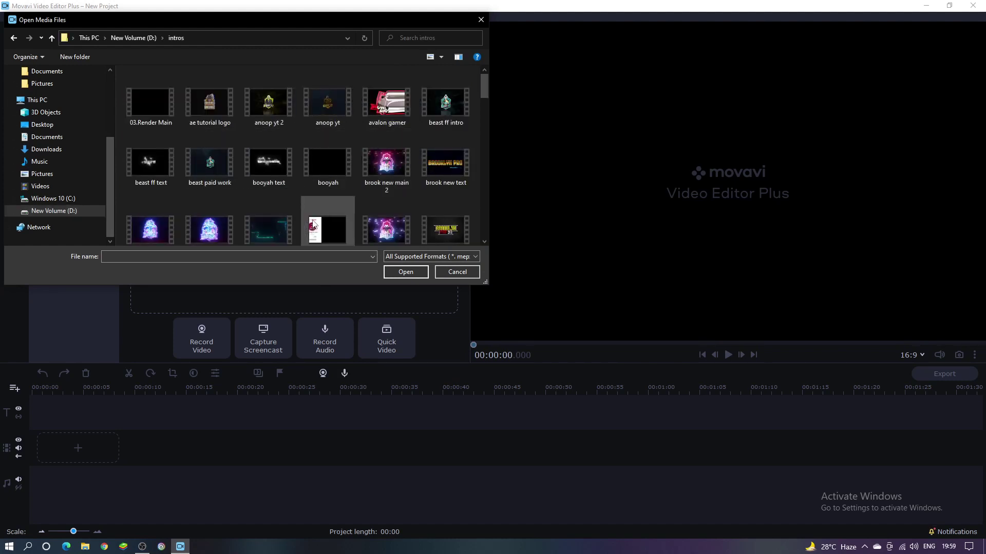
double_click(226, 117)
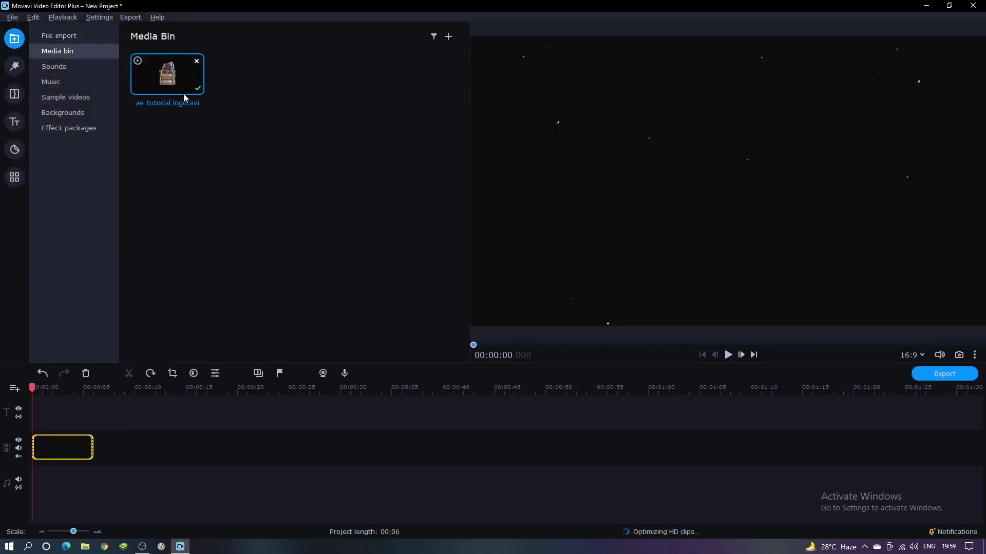
Add an extra video track to the timeline above the logo clip.
right_click(71, 409)
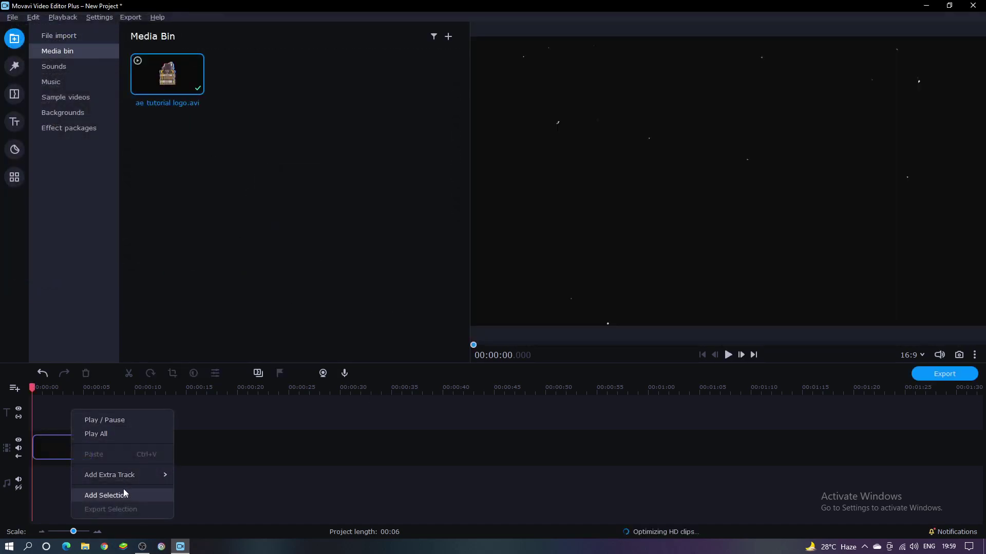
mouse_move(127, 478)
click(234, 474)
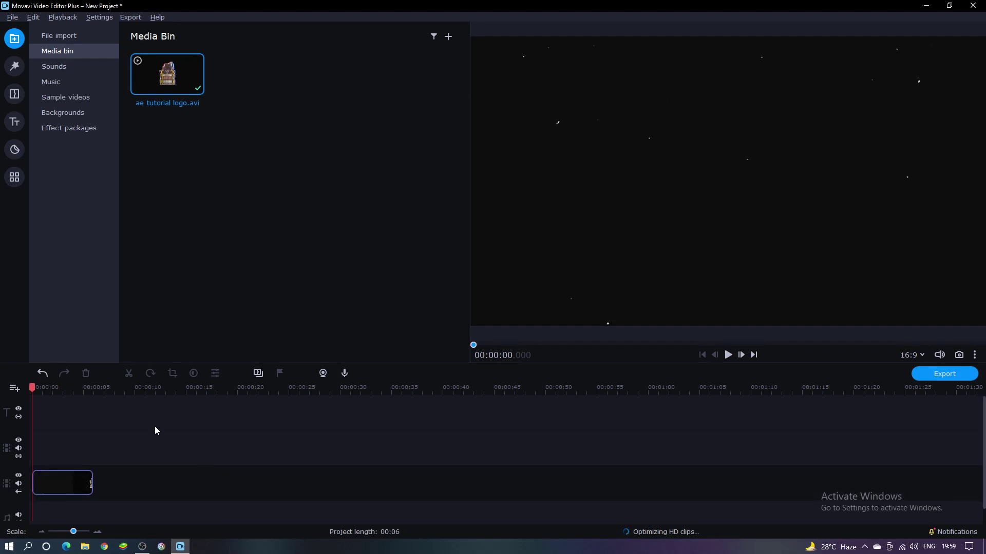
Import the "animated overlay tutorial" video from the Desktop and place it at the start of the upper video track.
click(454, 37)
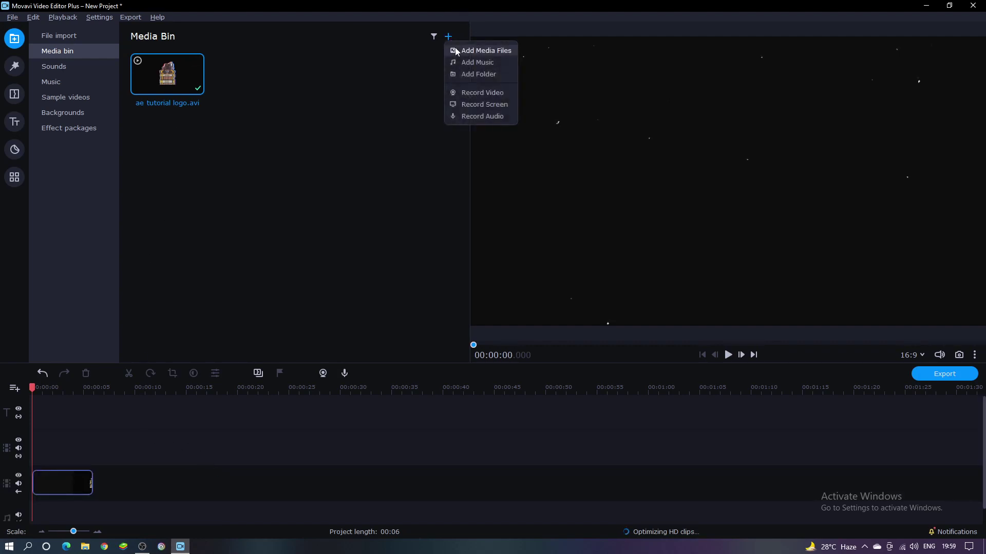
click(455, 47)
scroll(242, 185, down, 15)
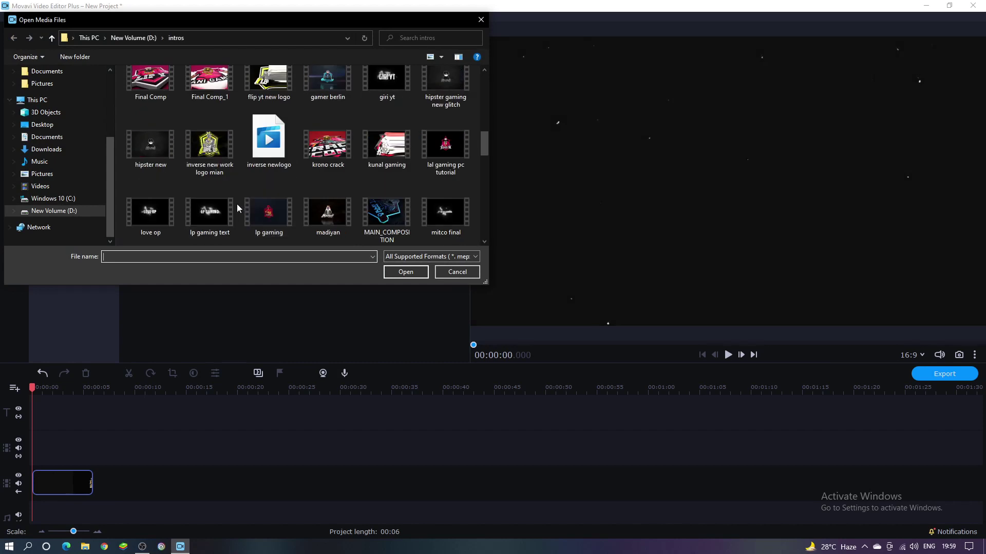
click(51, 125)
click(381, 175)
click(441, 113)
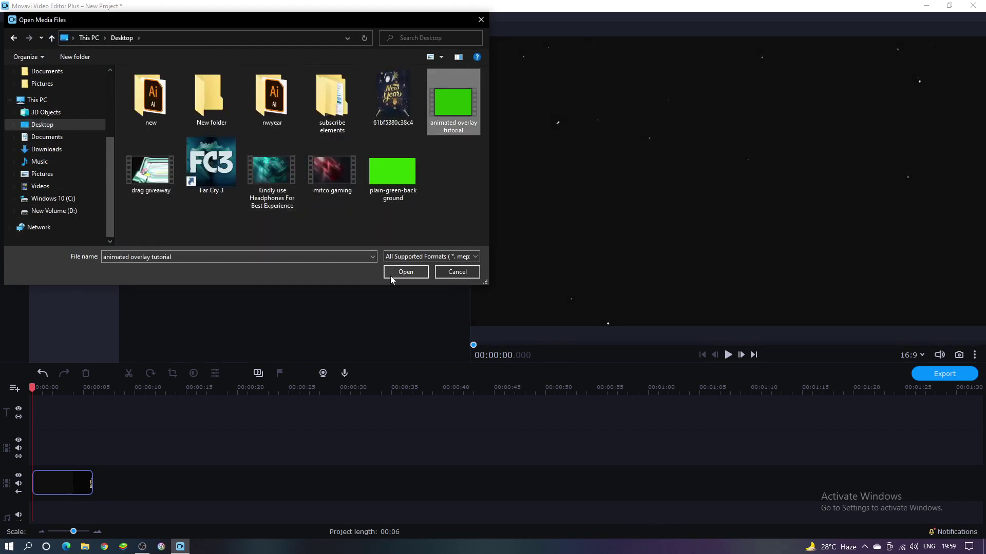
click(405, 272)
drag(243, 77, 31, 442)
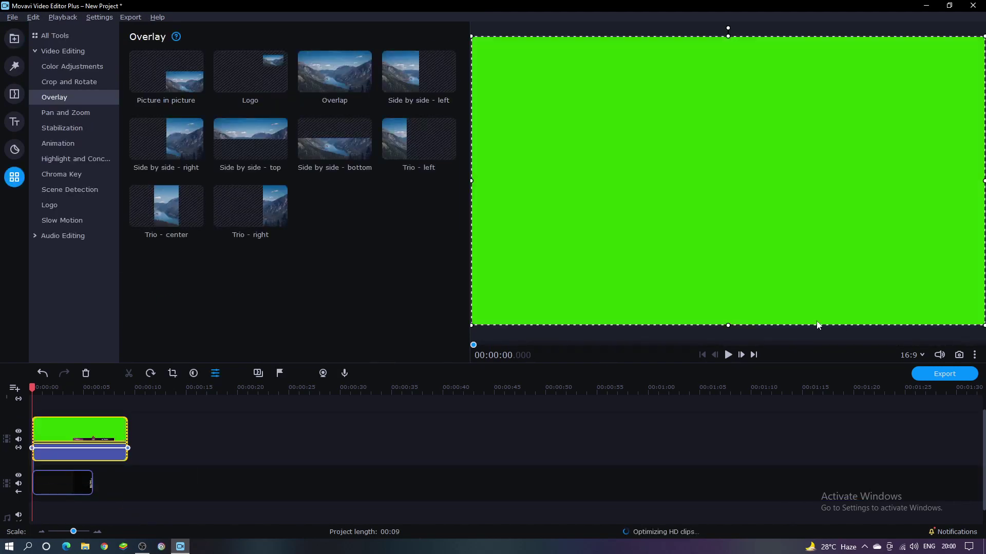
Apply Chroma Key to the overlay clip, sampling its green background at about 6.5 seconds.
click(306, 440)
click(99, 438)
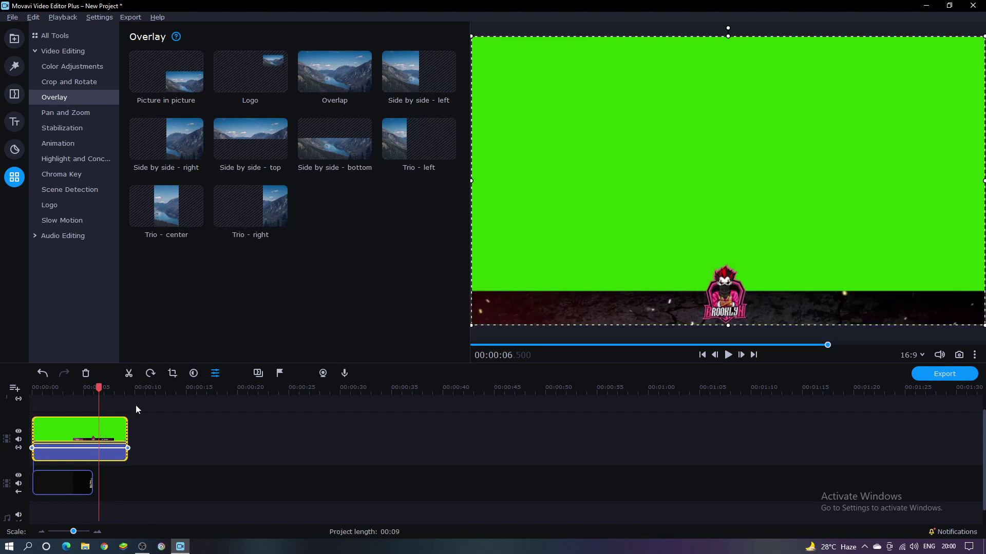
click(62, 174)
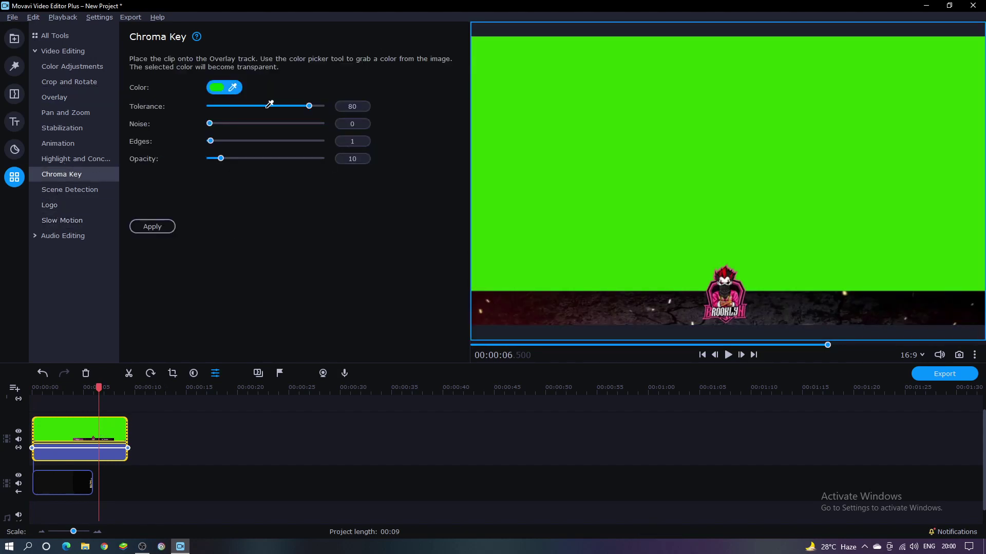
click(595, 139)
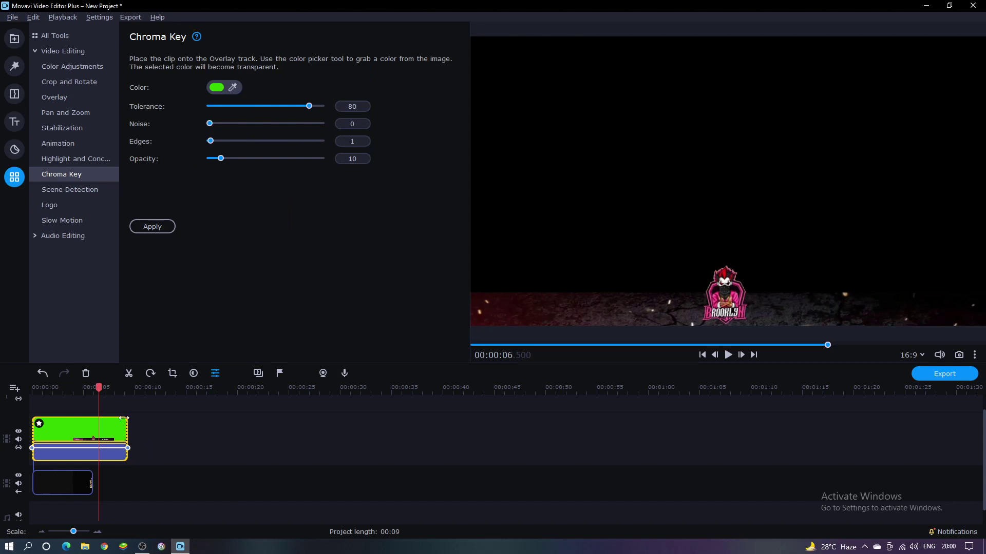
Play the keyed overlay over the logo clip from the start, stop playback and return to the beginning.
drag(100, 388, 3, 462)
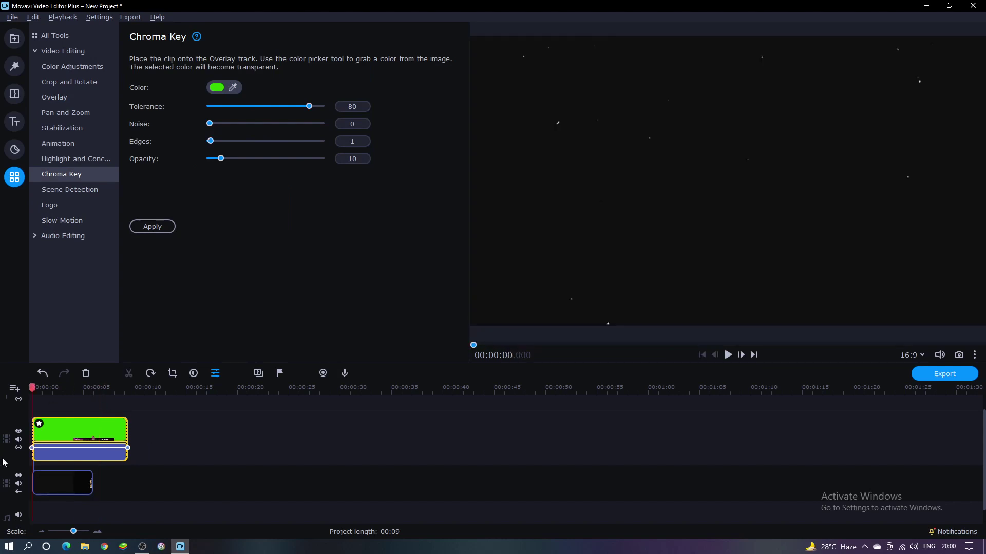
click(92, 490)
click(205, 459)
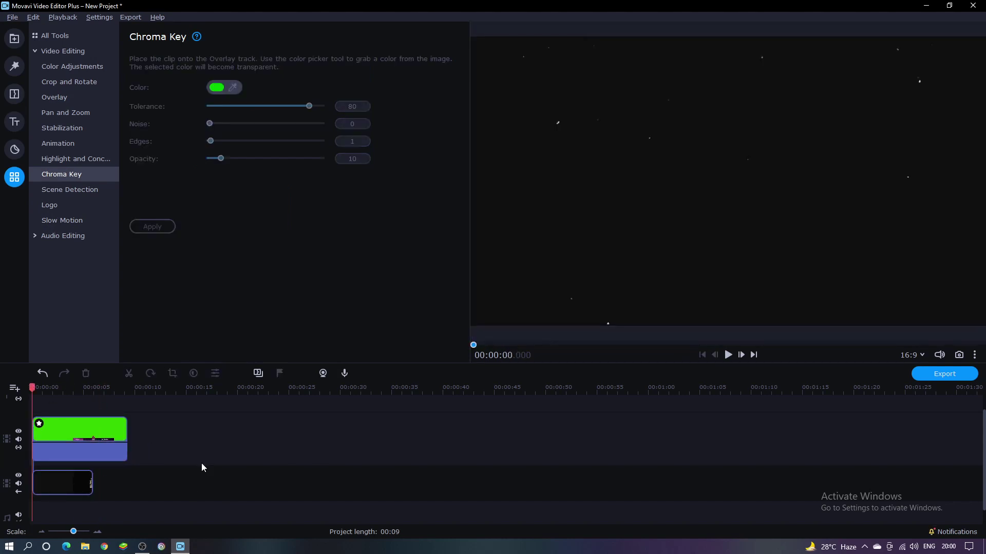
key(space)
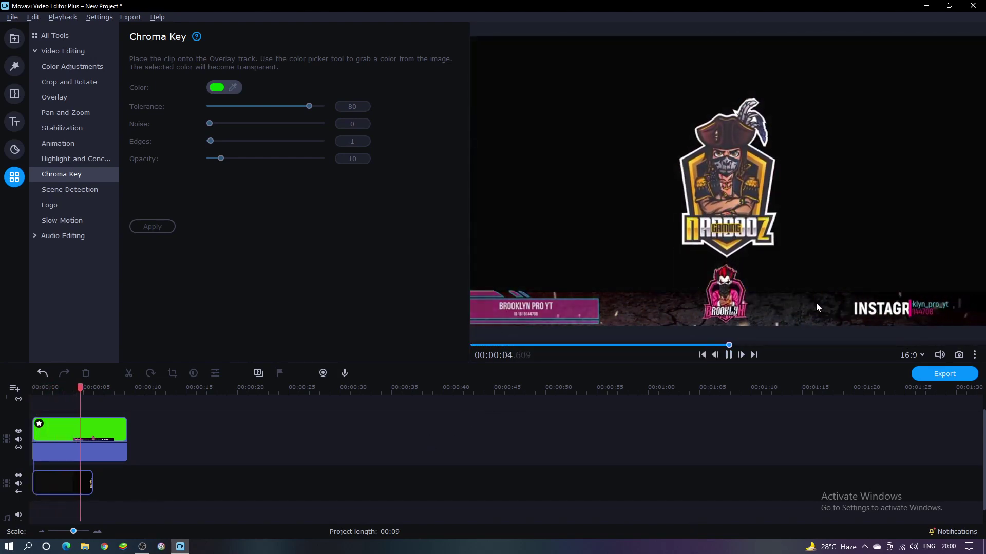
key(space)
drag(81, 386, 32, 386)
Close the video editor, answering its closing dialog, and return to the desktop.
click(972, 5)
click(518, 293)
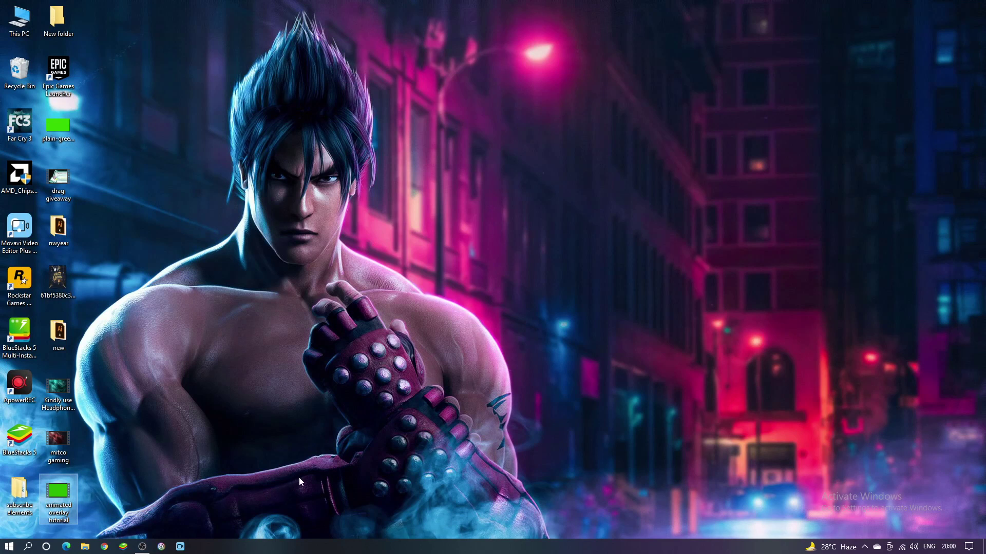
mouse_move(168, 536)
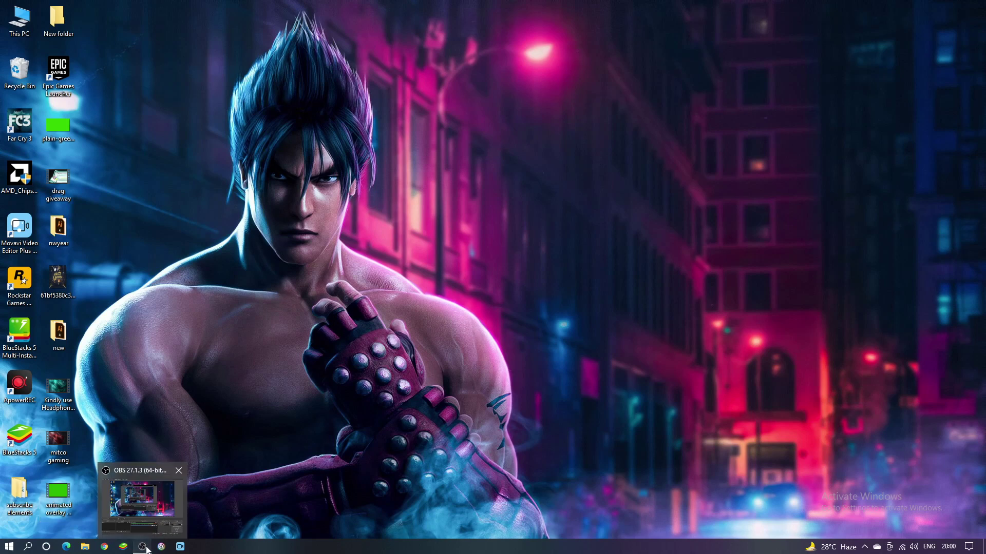